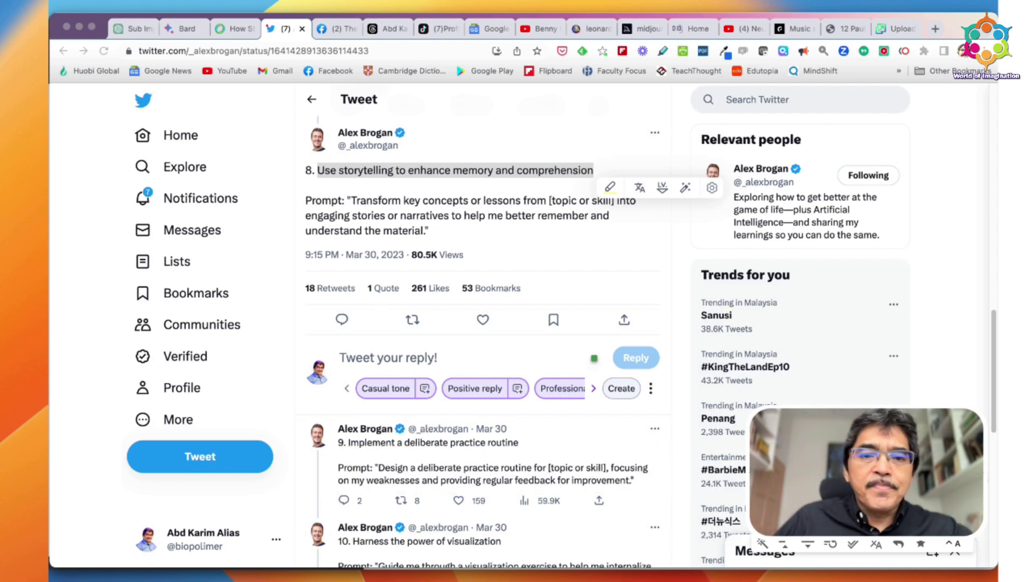
Highlight the quoted prompt in tip 8 of the tweet, about transforming key concepts into engaging stories
left_click(423, 422)
left_click_drag(347, 201, 427, 228)
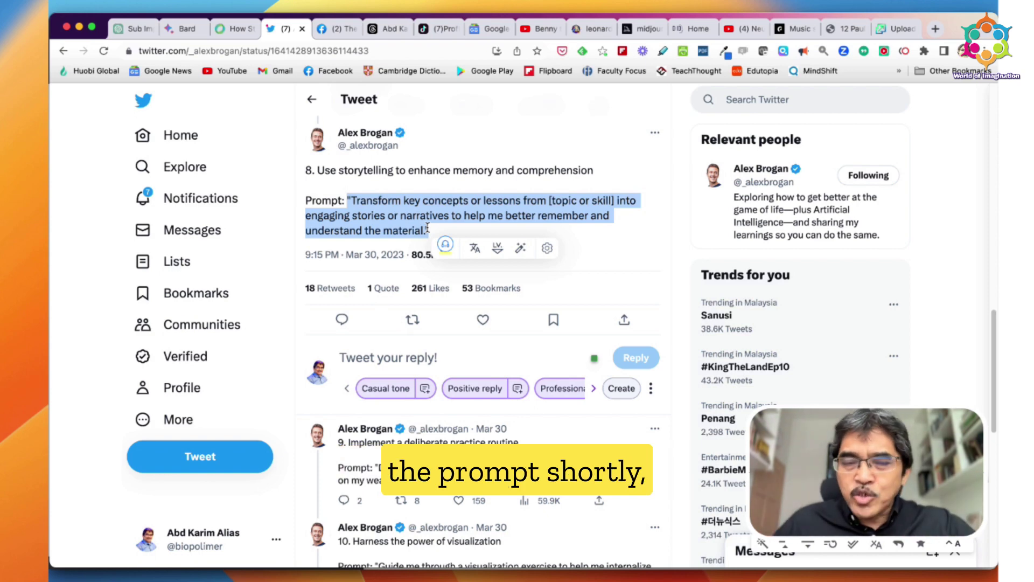
Switch to the ChatGPT conversation, highlight the question on storytelling for memory and comprehension, and skim its answer
left_click(138, 30)
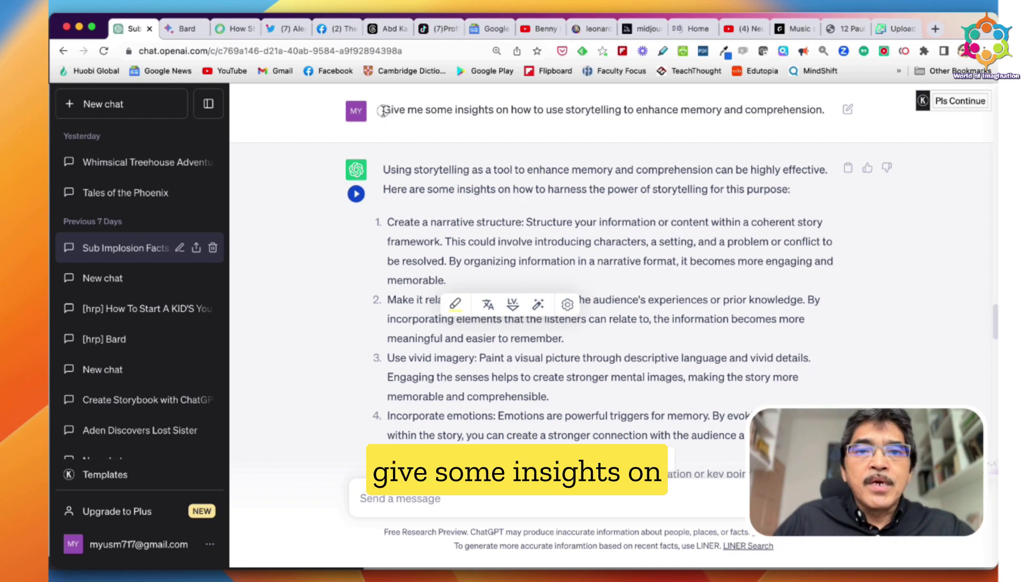
left_click_drag(382, 111, 827, 114)
scroll(500, 272, "down", 5)
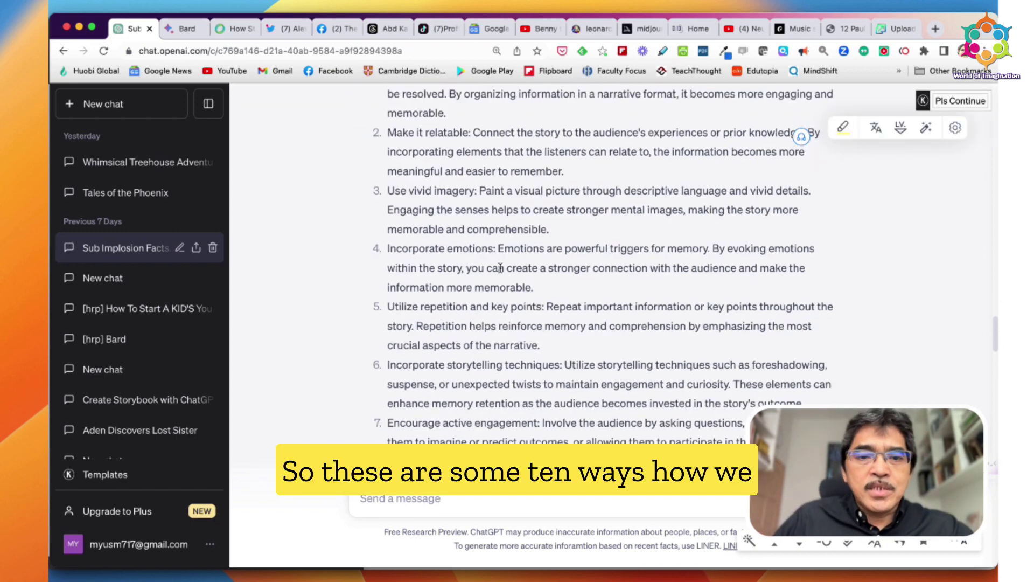
scroll(500, 270, "down", 6)
scroll(500, 268, "up", 8)
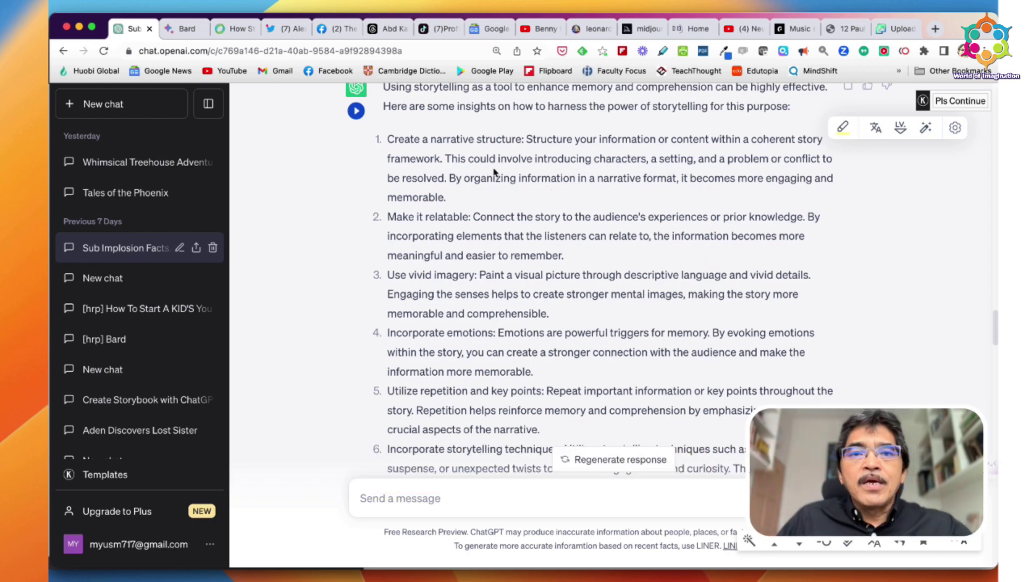
Highlight the first five tip headings in turn, from "Create a narrative structure" to "Utilize repetition and key points"
left_click_drag(389, 141, 515, 144)
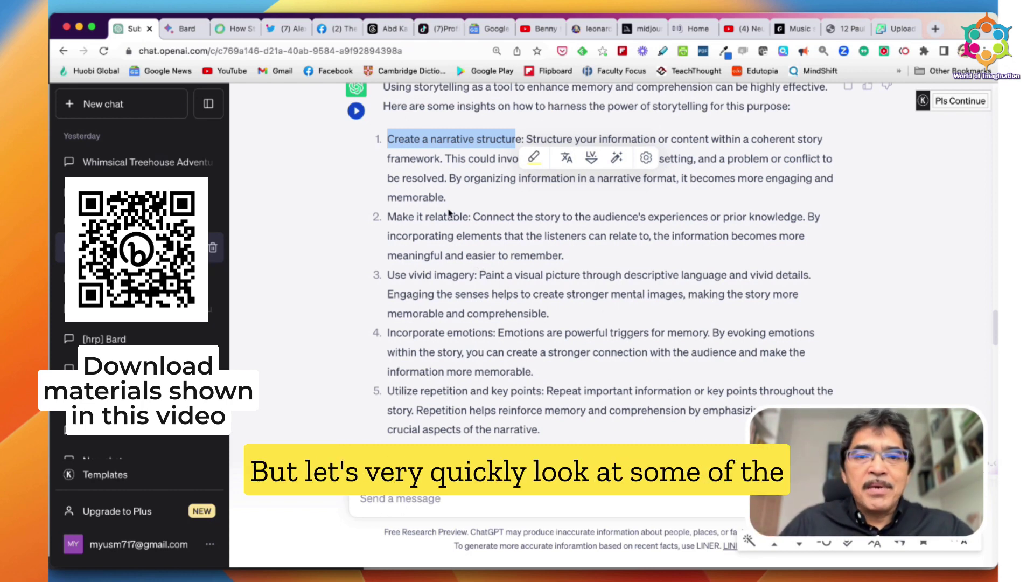
left_click(415, 149)
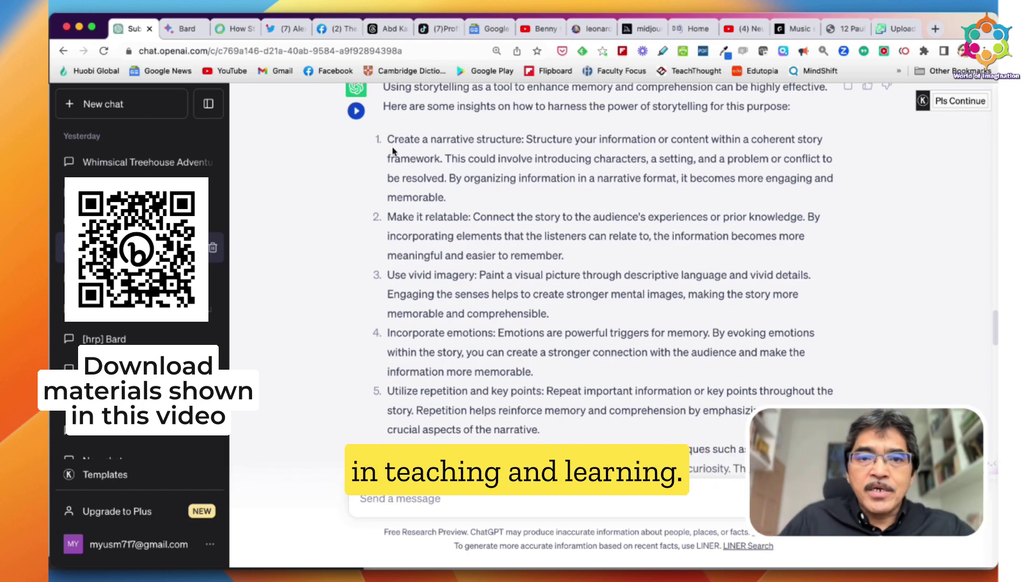
left_click_drag(389, 140, 519, 139)
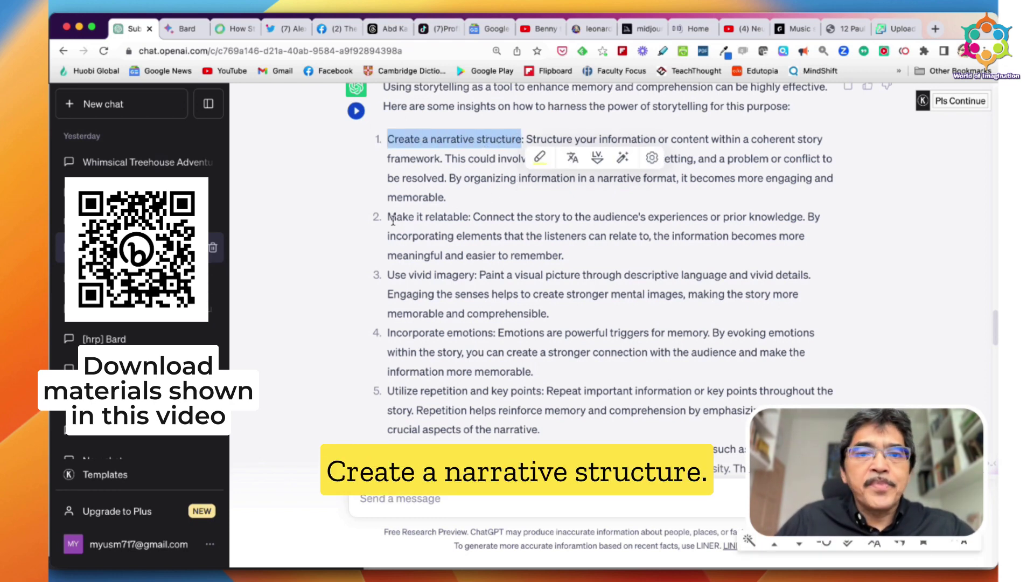
left_click_drag(388, 217, 469, 217)
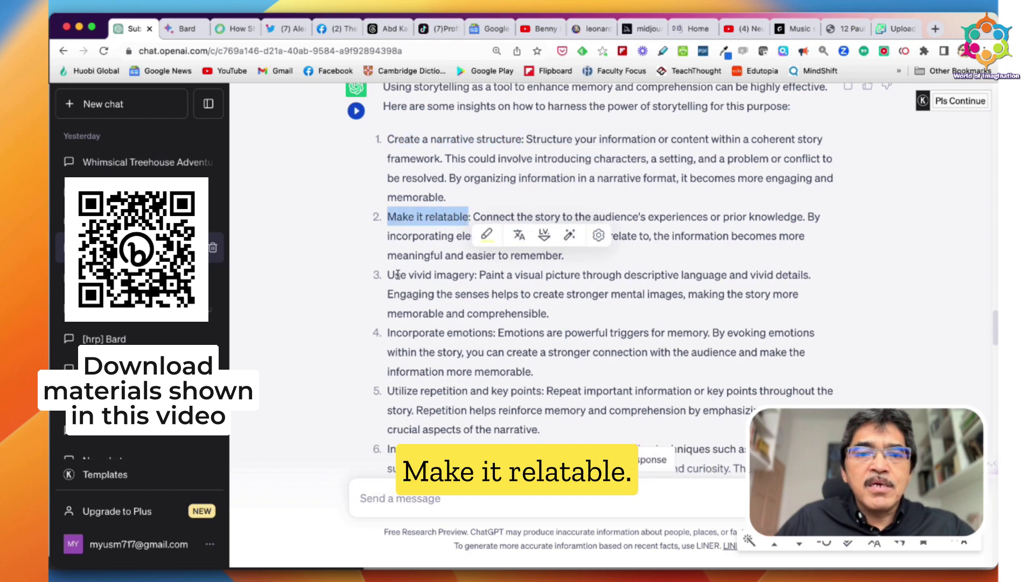
left_click_drag(388, 274, 479, 274)
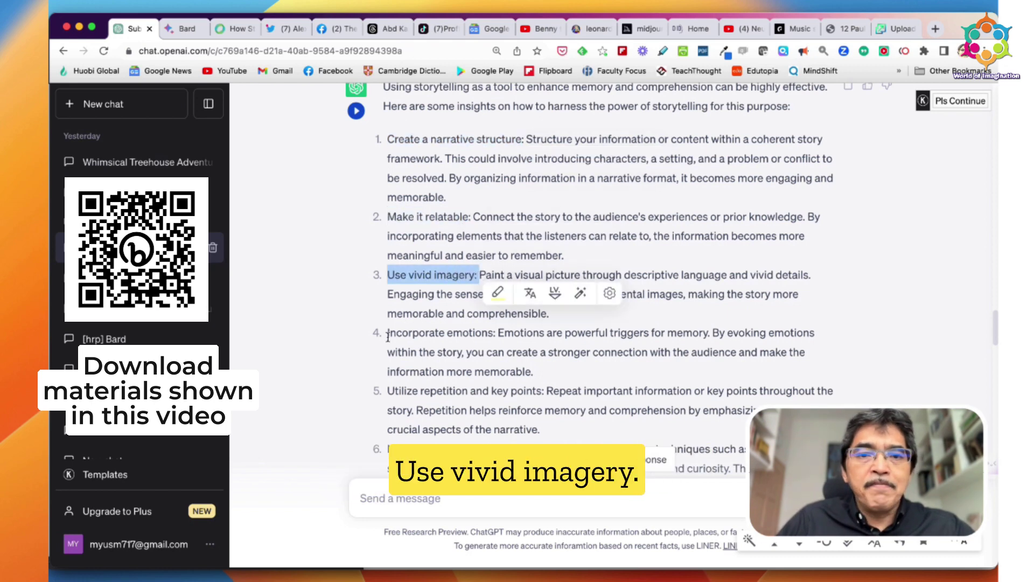
left_click_drag(388, 334, 492, 335)
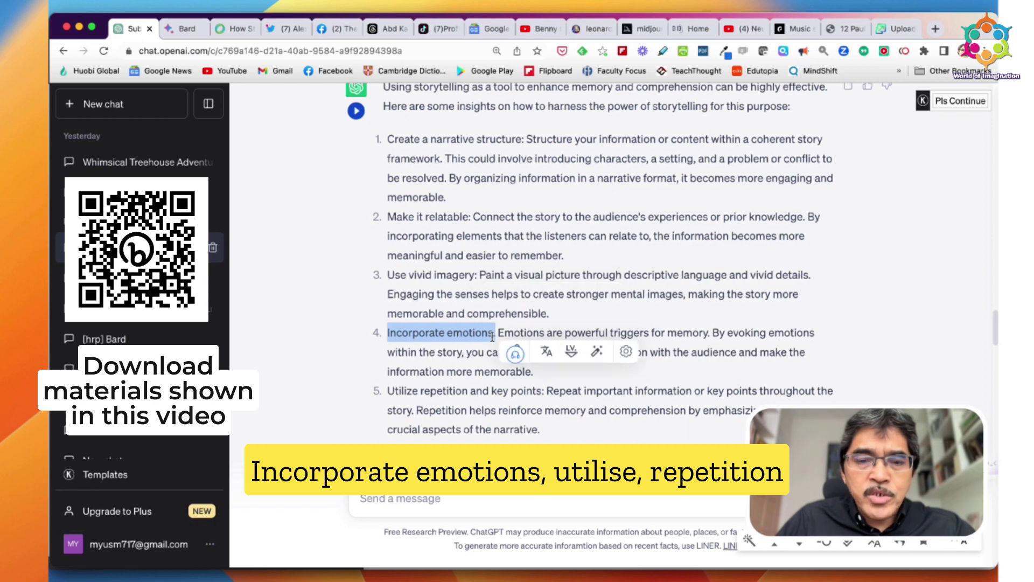
scroll(492, 336, "down", 1)
left_click_drag(387, 363, 538, 375)
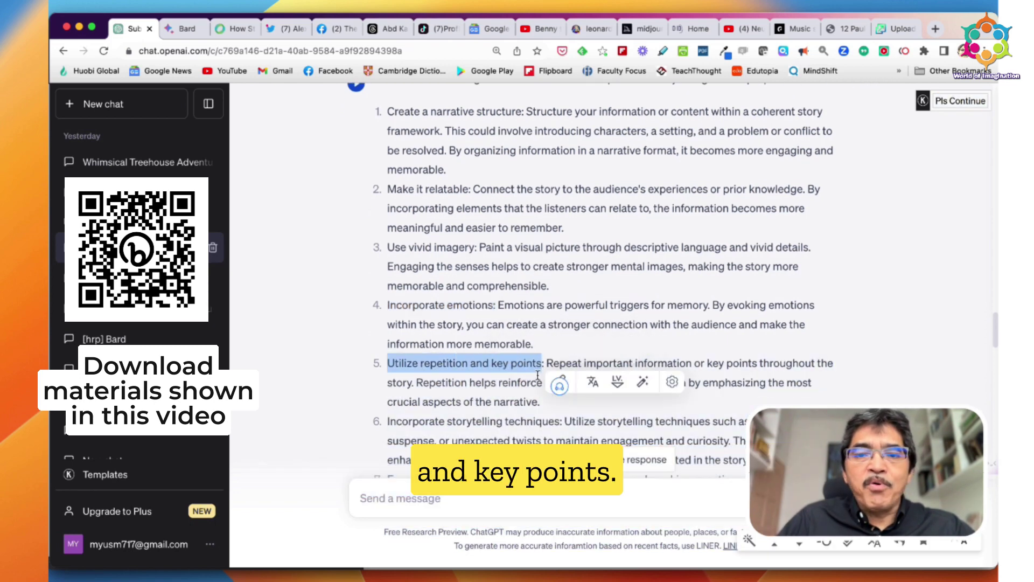
Highlight tip headings six to ten in turn, ending with "Provide a memorable conclusion", and return to the question
scroll(479, 407, "down", 8)
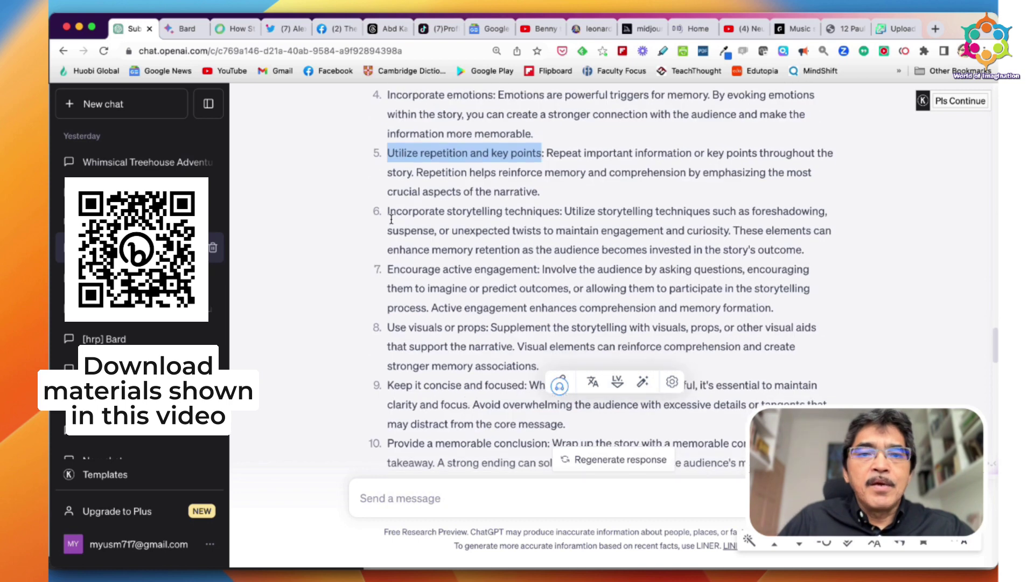
left_click_drag(388, 215, 561, 218)
left_click_drag(388, 271, 539, 271)
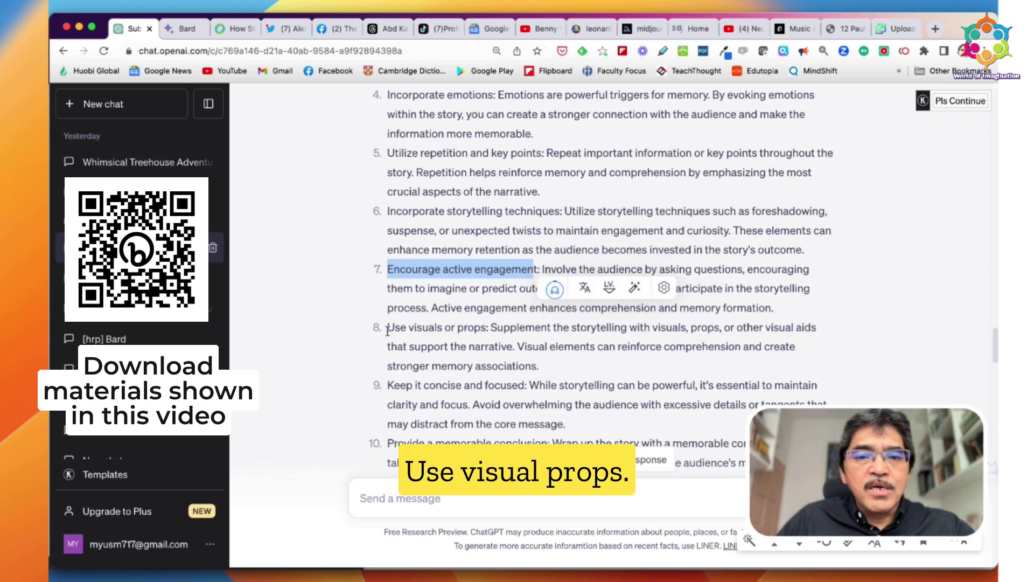
left_click_drag(387, 327, 487, 328)
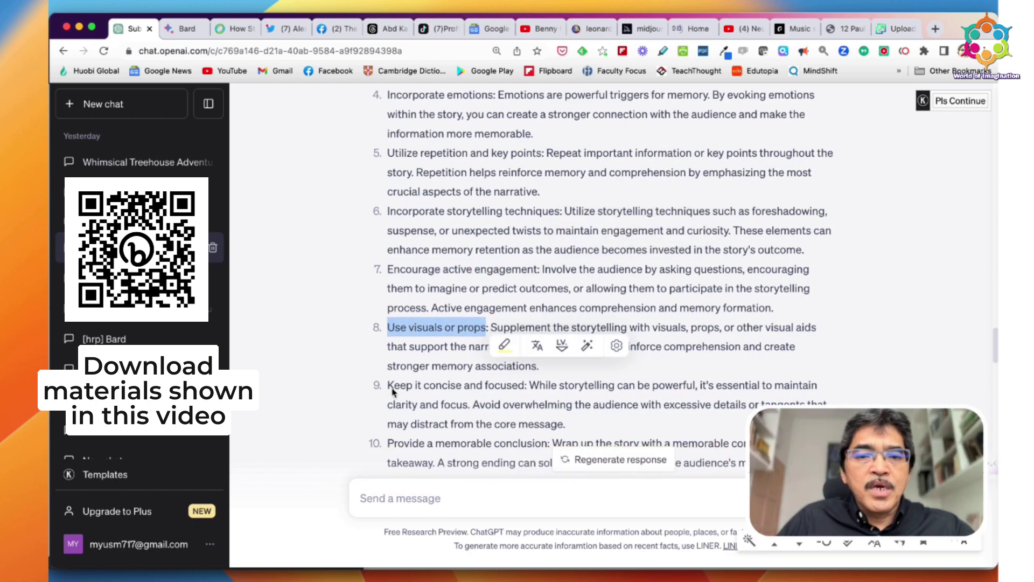
left_click_drag(388, 386, 525, 385)
scroll(431, 361, "down", 5)
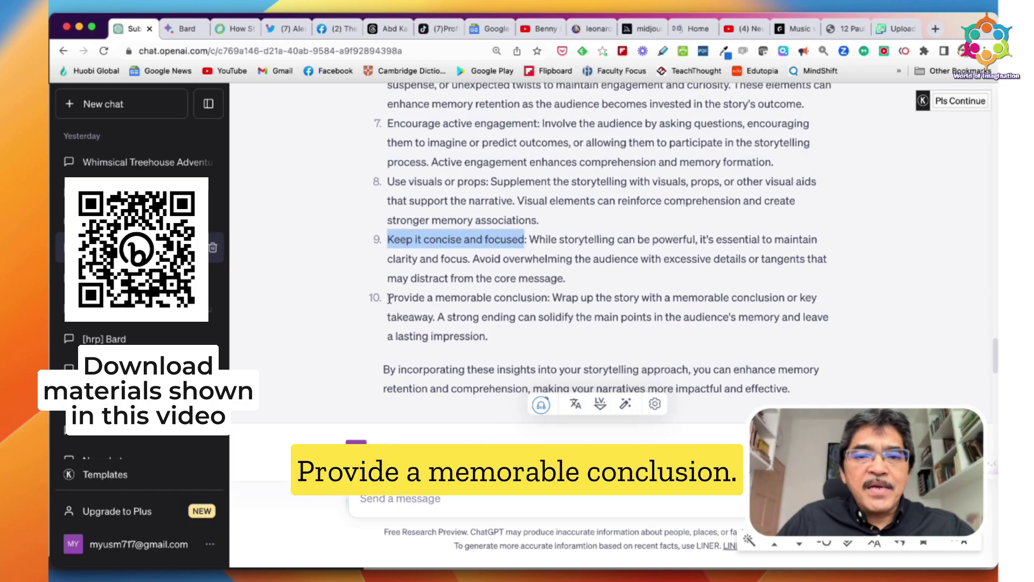
left_click_drag(387, 299, 546, 301)
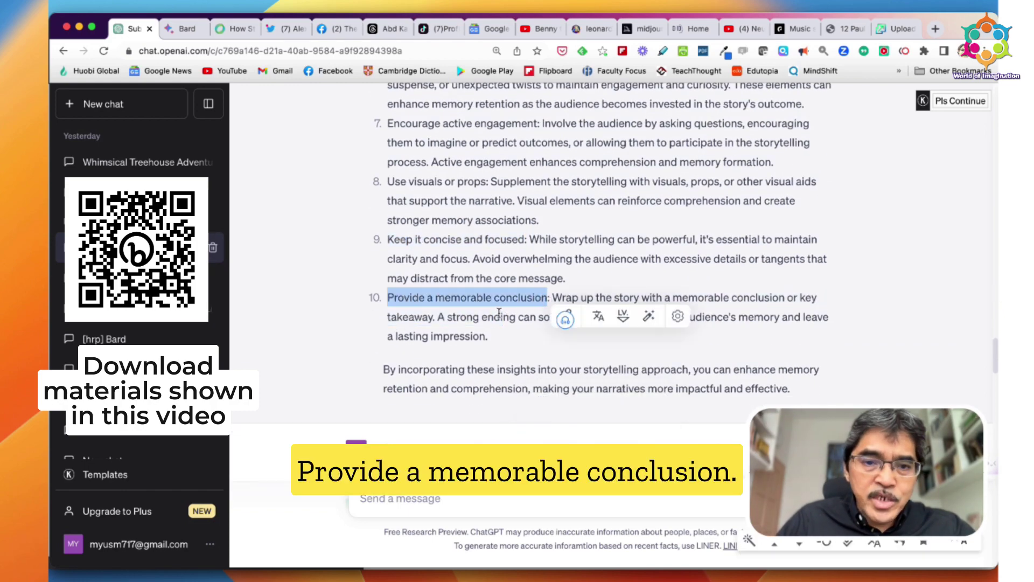
scroll(499, 313, "down", 2)
scroll(499, 313, "up", 15)
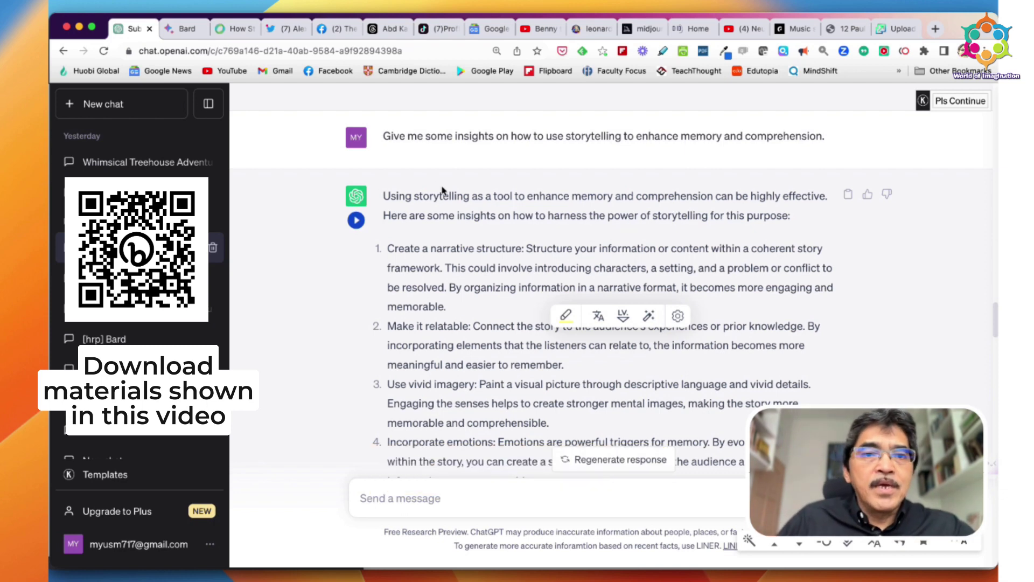
scroll(487, 173, "down", 1)
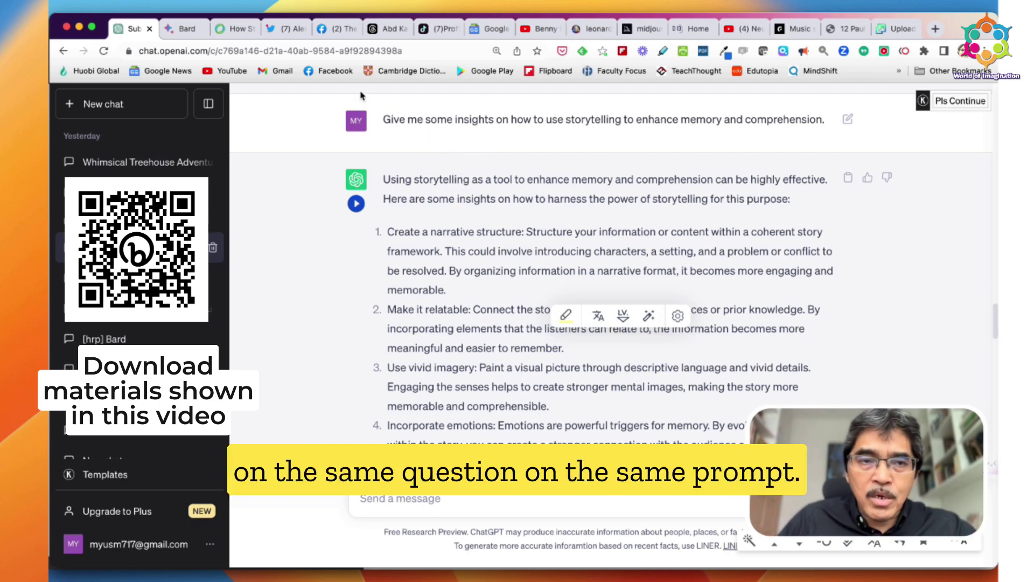
Switch to Bard and find its answer to the same prompt on using storytelling to enhance memory and comprehension
left_click(194, 32)
scroll(473, 276, "up", 10)
scroll(474, 276, "up", 20)
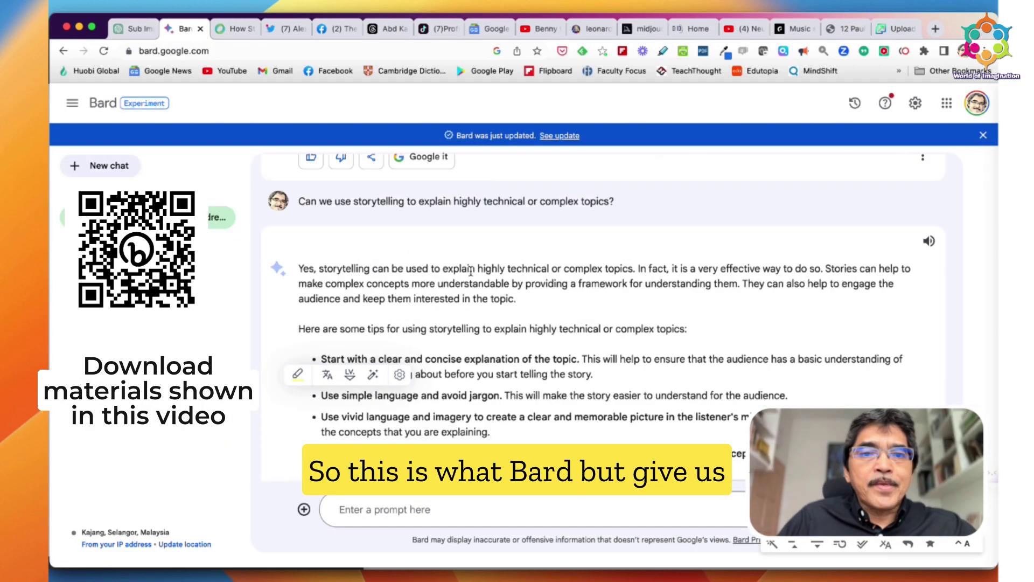
scroll(472, 276, "down", 5)
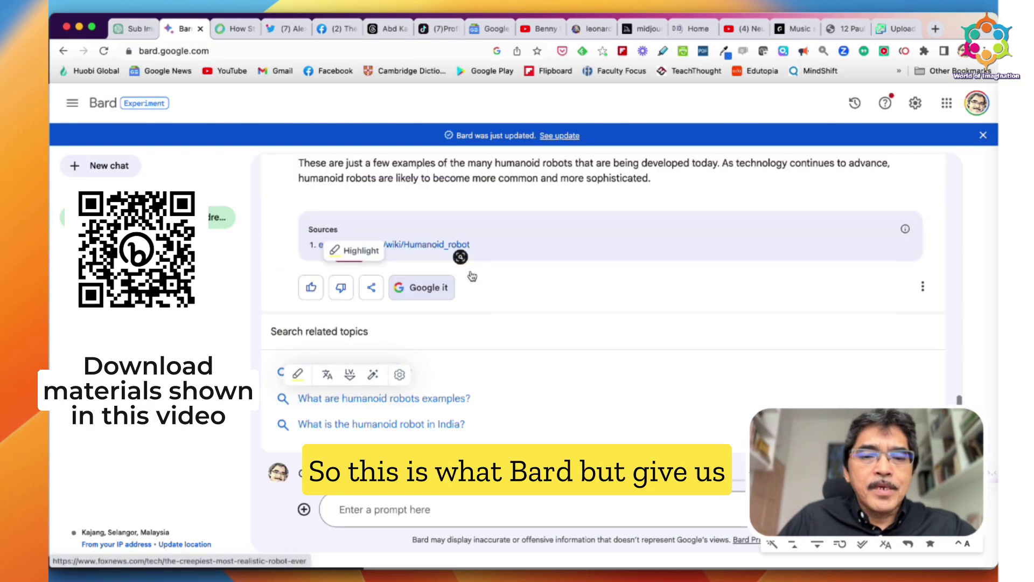
scroll(472, 276, "up", 2)
scroll(471, 272, "down", 10)
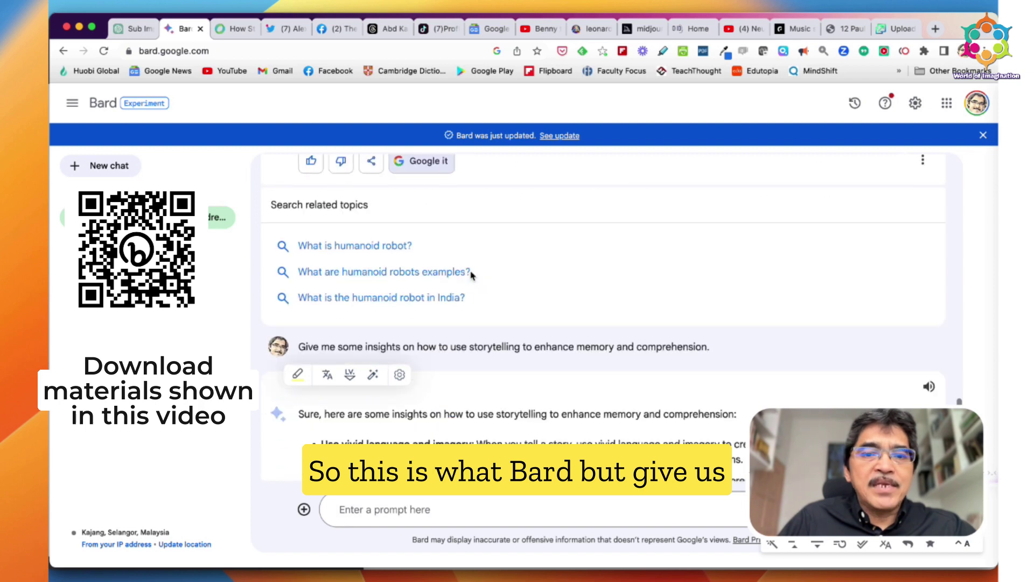
scroll(415, 193, "up", 3)
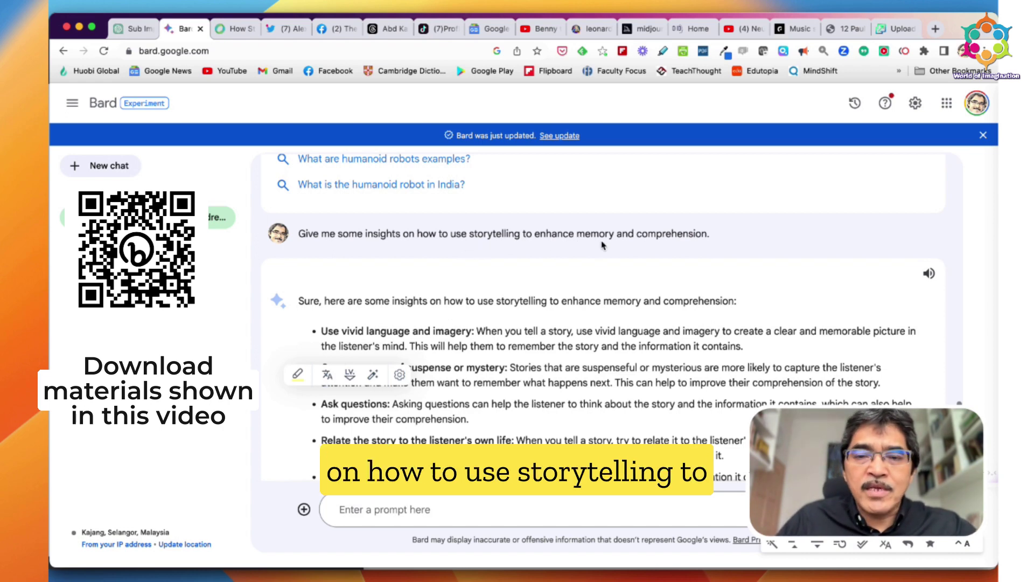
scroll(605, 250, "down", 2)
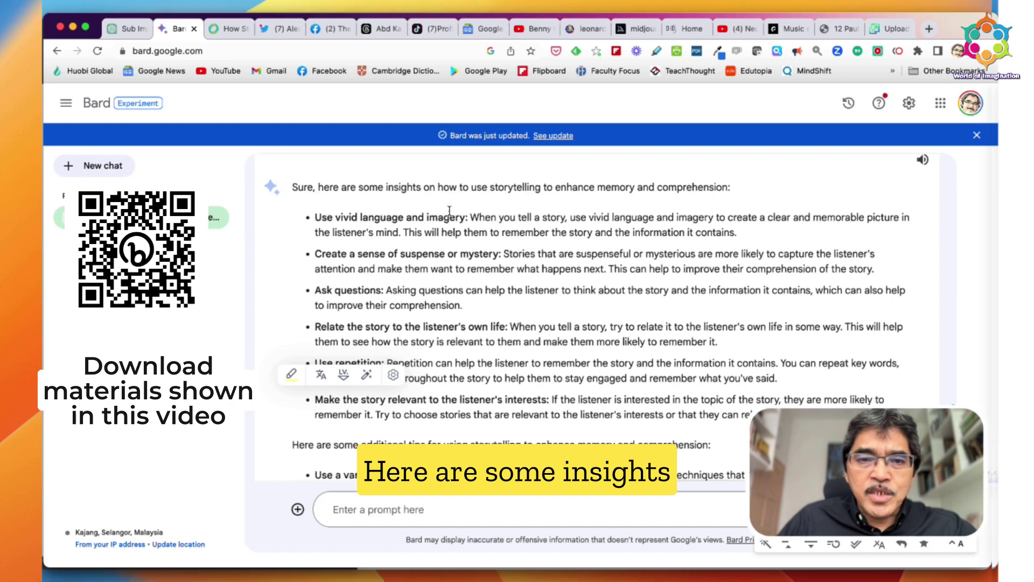
scroll(431, 208, "down", 1)
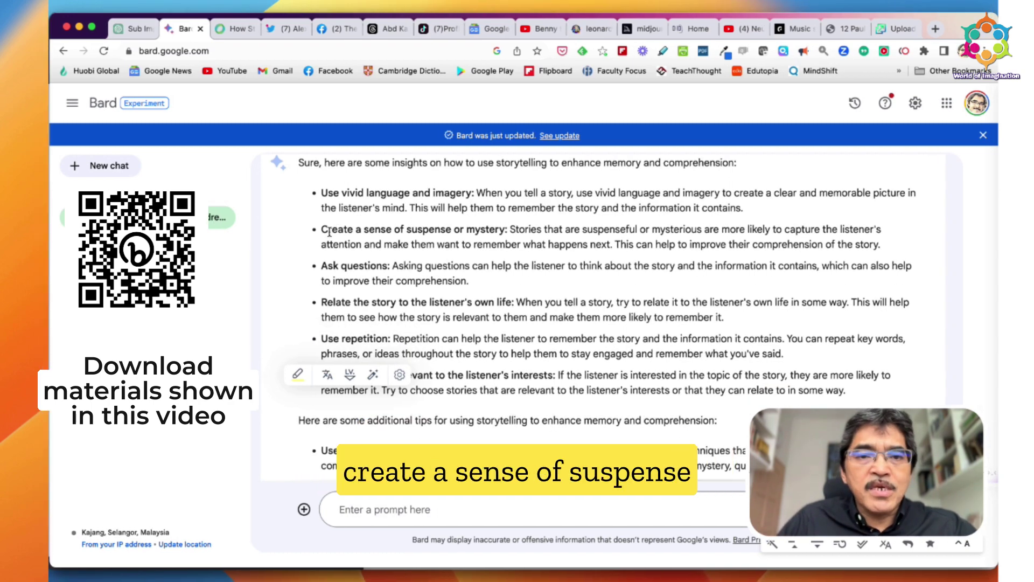
Highlight Bard's insight headings in turn, from "Create a sense of suspense or mystery" to "Make the story relevant to the listener's interests"
left_click_drag(322, 231, 507, 232)
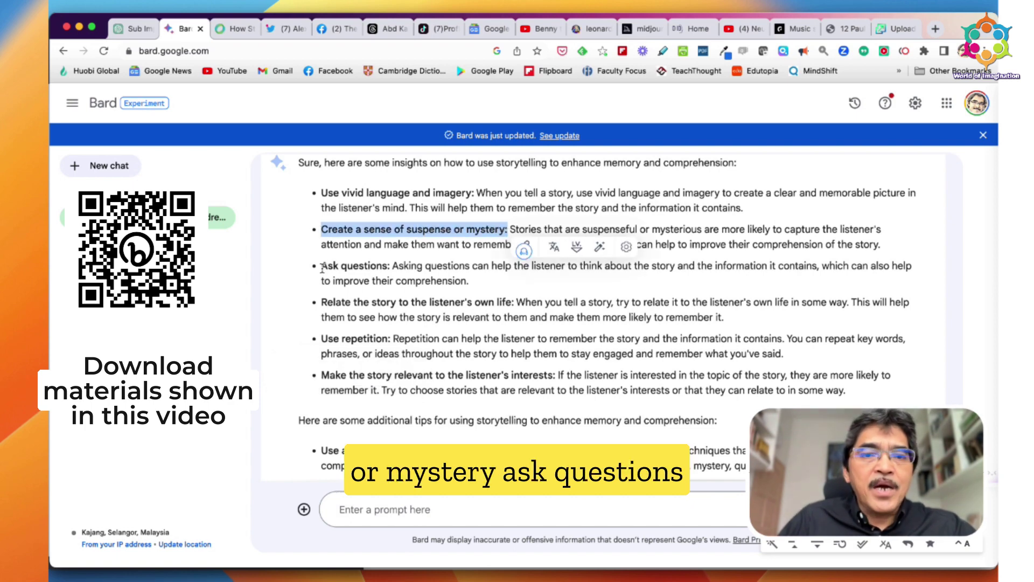
left_click_drag(322, 266, 389, 266)
left_click_drag(322, 302, 512, 303)
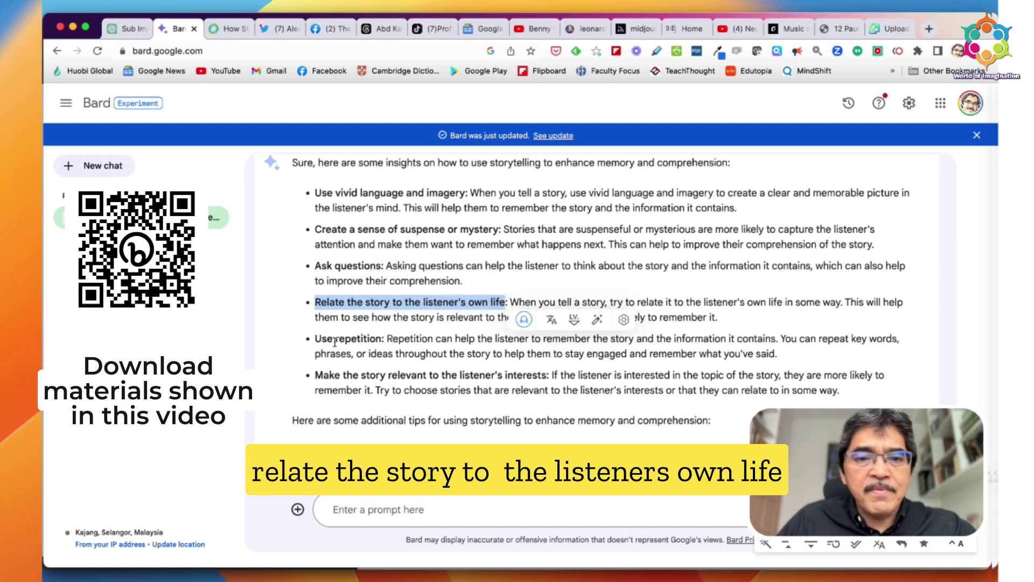
left_click_drag(315, 338, 383, 338)
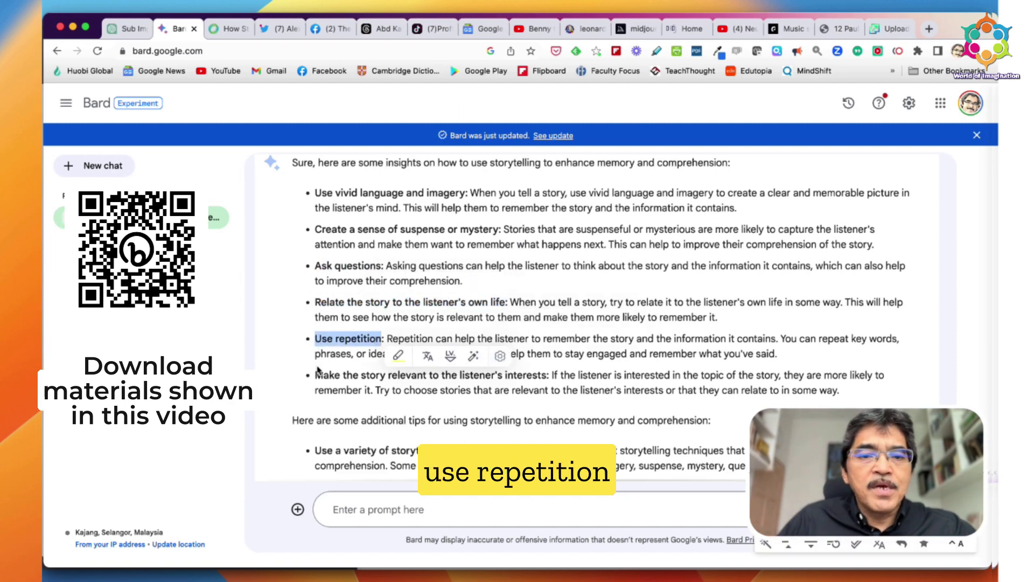
left_click_drag(315, 375, 555, 376)
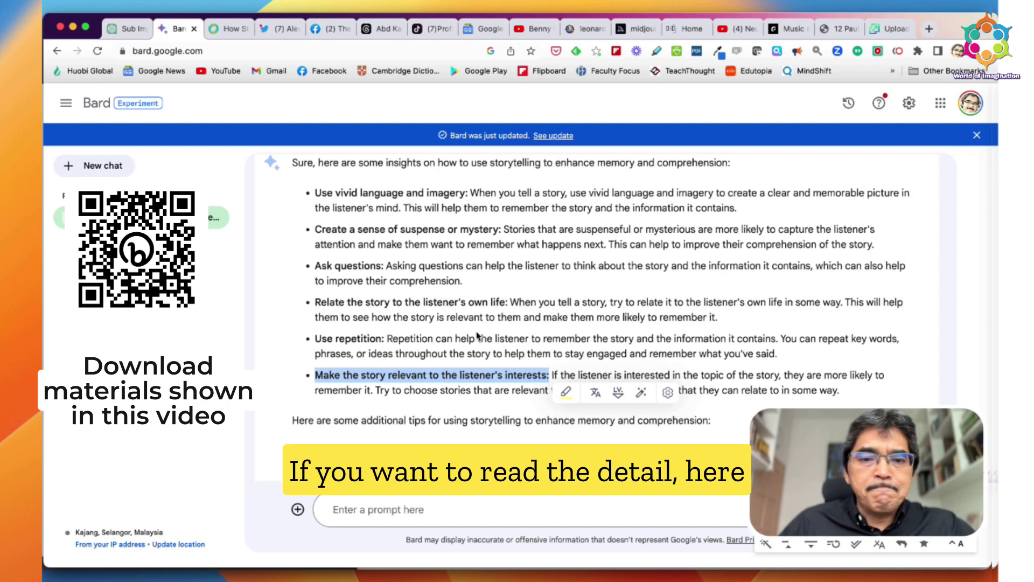
Highlight the additional tip headings in turn: "Use a variety of storytelling techniques", "Be creative" and "Practice"
scroll(477, 335, "down", 2)
scroll(477, 334, "down", 3)
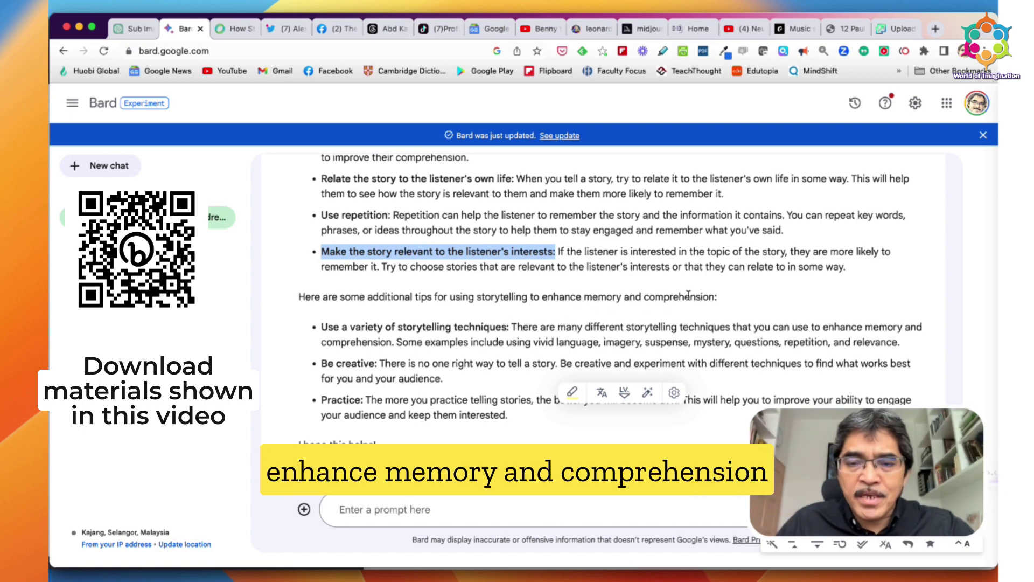
left_click_drag(324, 327, 510, 327)
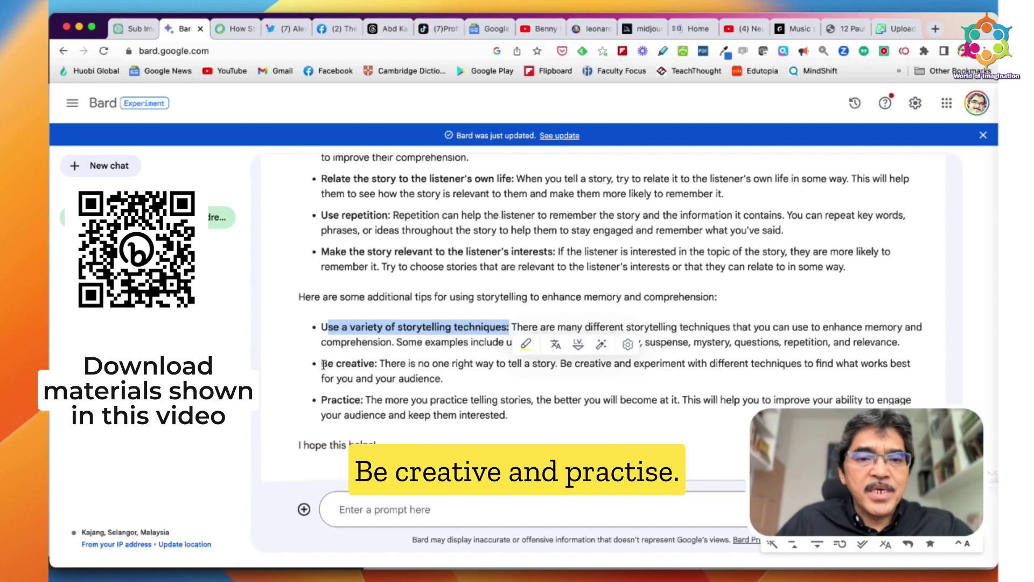
left_click_drag(321, 363, 376, 363)
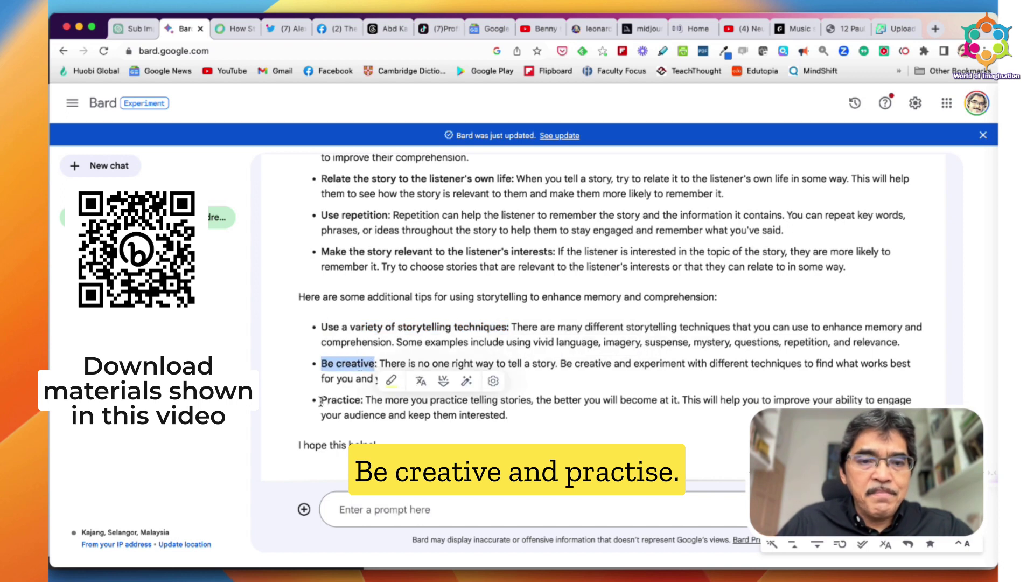
left_click_drag(320, 401, 353, 401)
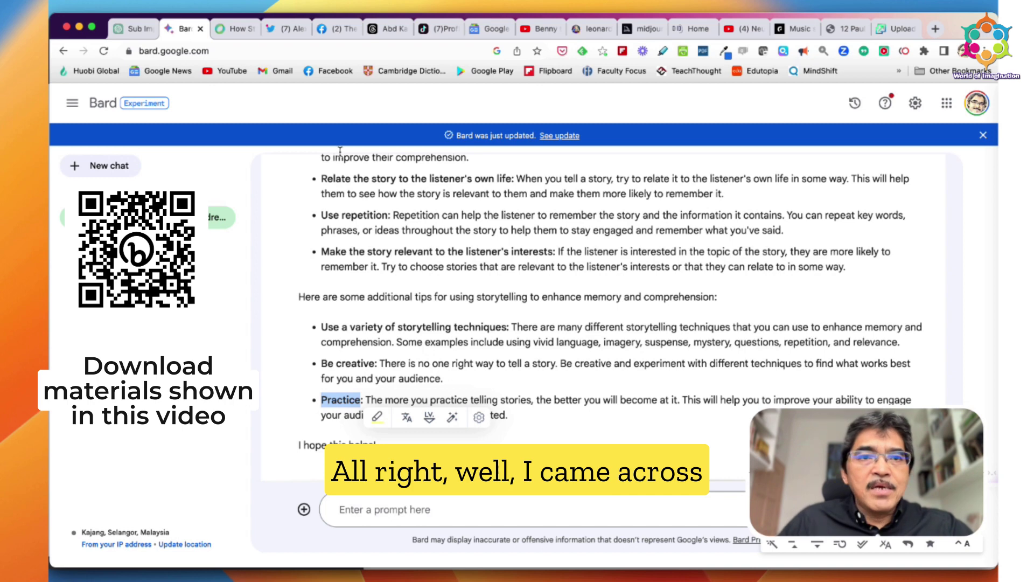
Switch to the article "How Storytelling Can Enhance Any Learning Experience" and examine its opening Kipling quote
left_click(224, 29)
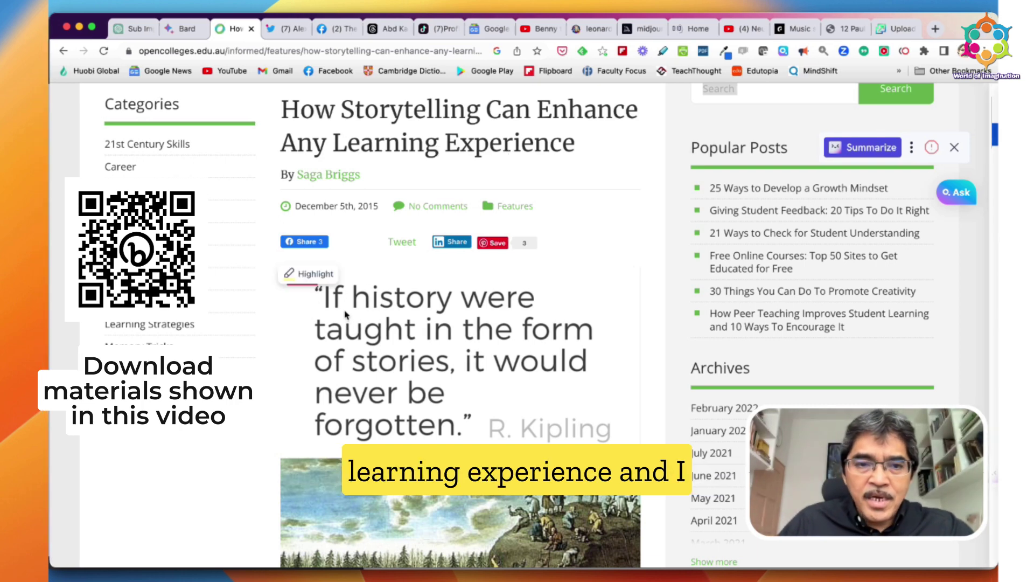
left_click_drag(323, 298, 350, 304)
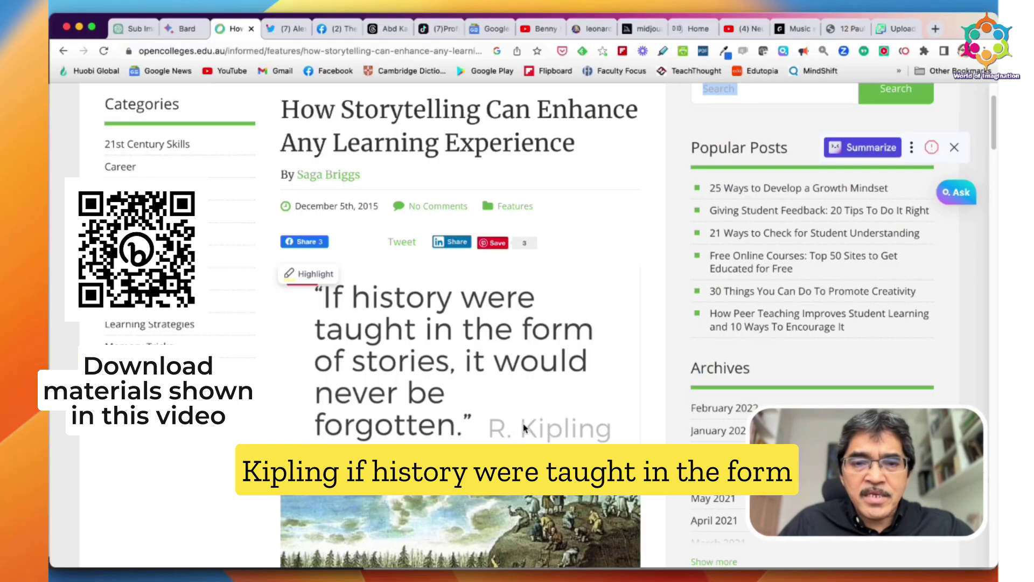
scroll(428, 340, "down", 1)
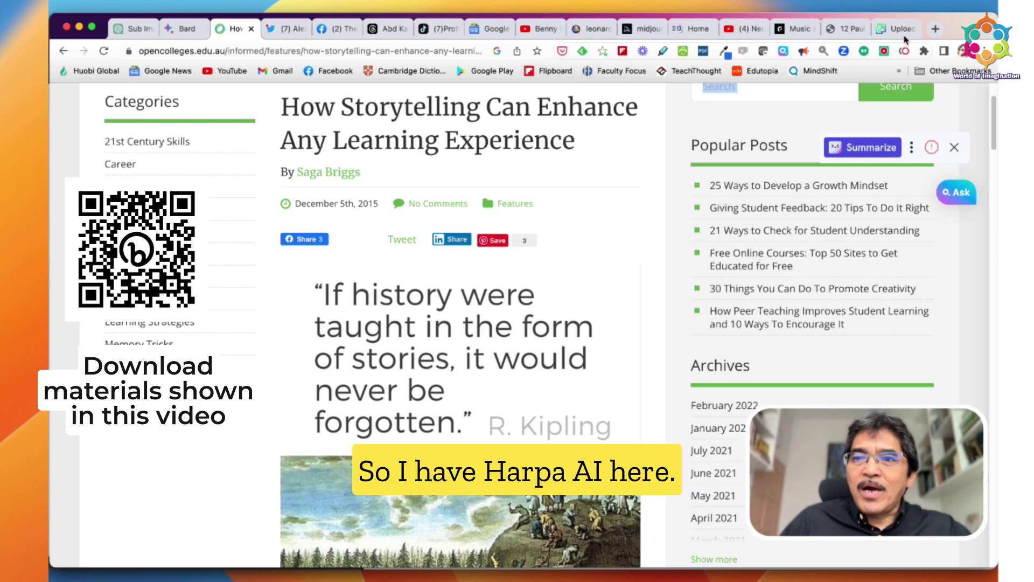
Open Harpa AI on the storytelling article and browse its quick commands as far as Summary
left_click(904, 52)
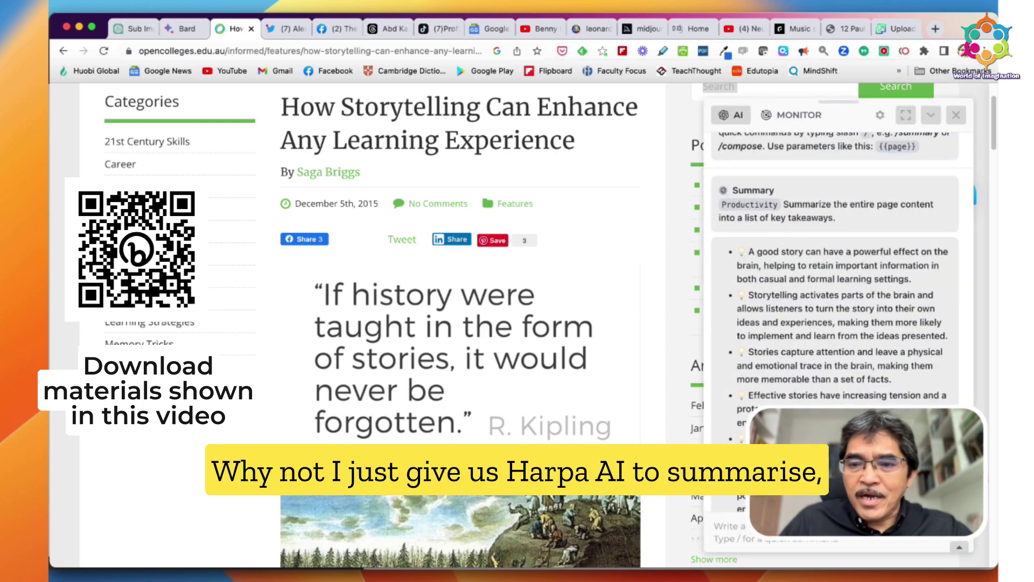
scroll(780, 383, "down", 4)
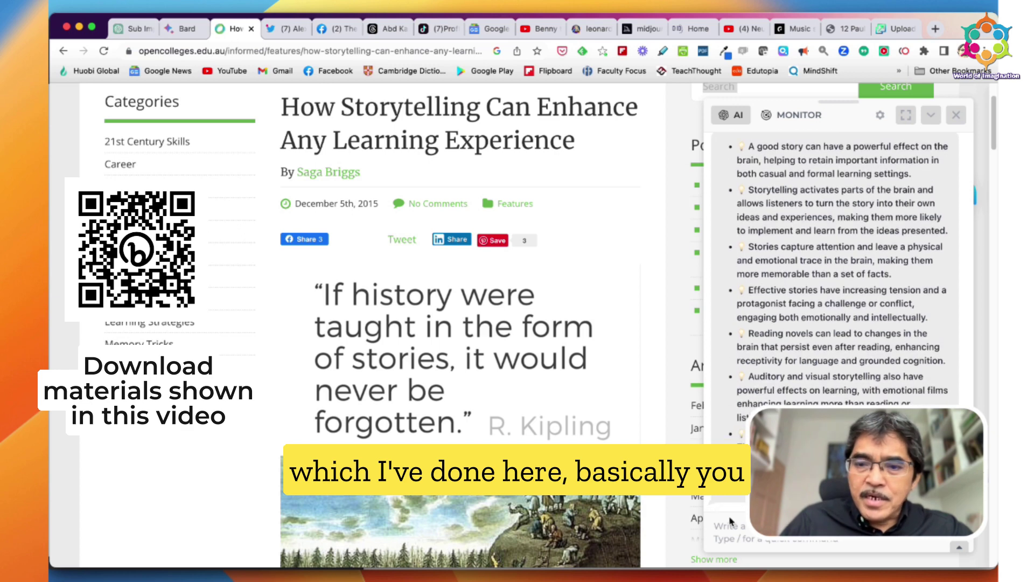
type("/")
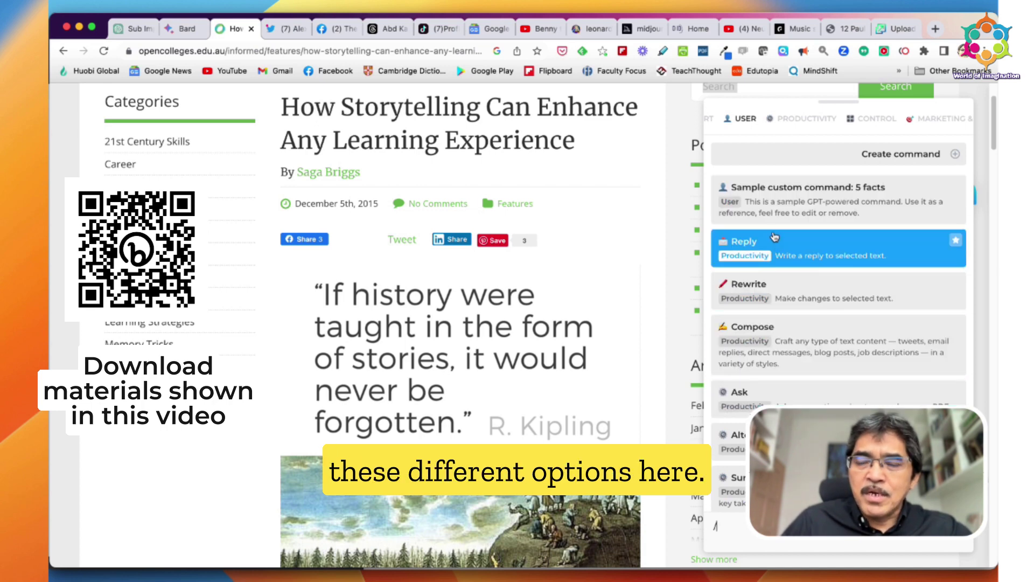
scroll(773, 241, "down", 2)
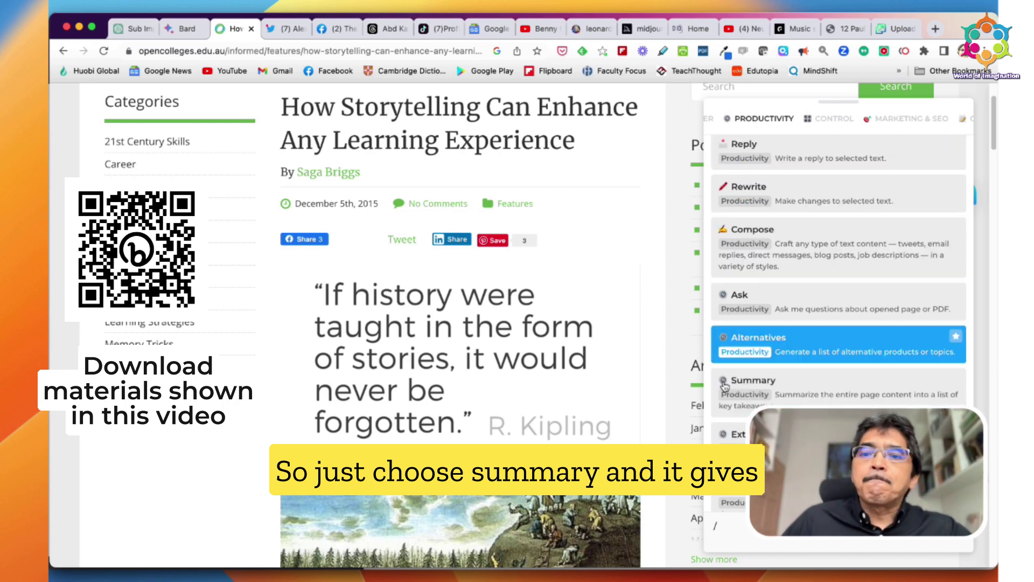
key("BackSpace")
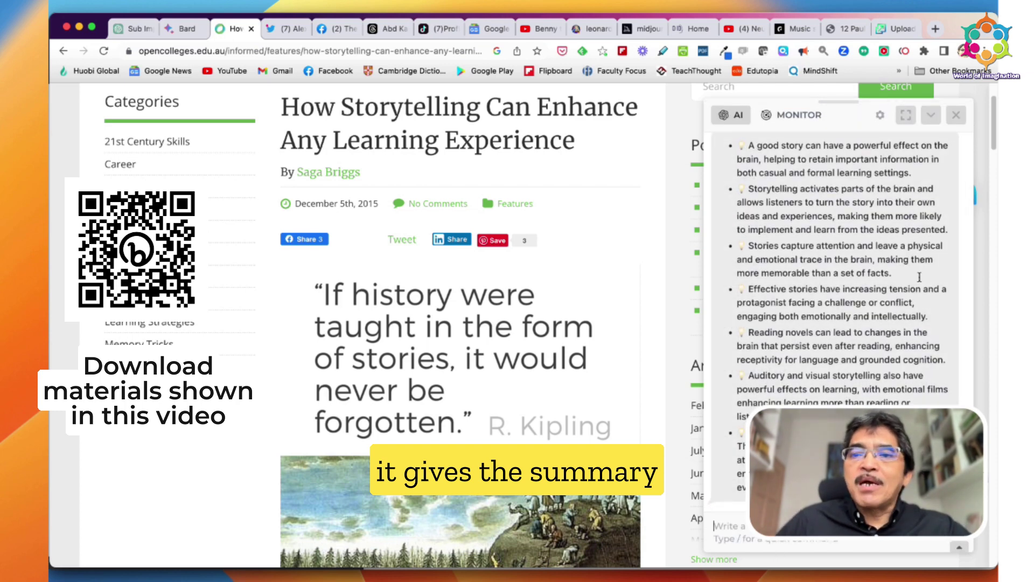
Review Harpa AI's summary of the article's key takeaways, then close the assistant
scroll(918, 278, "up", 3)
scroll(862, 312, "down", 2)
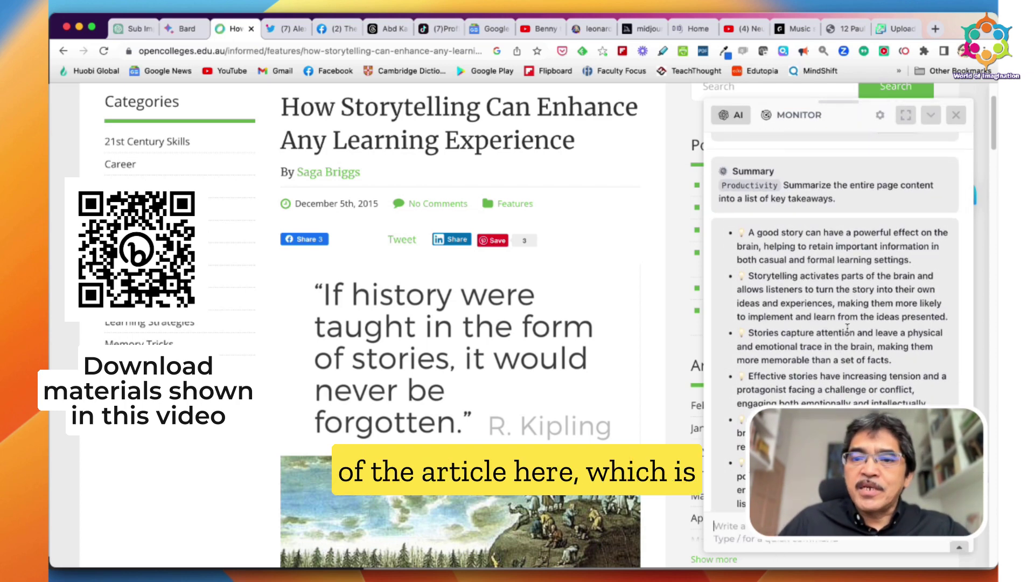
scroll(847, 329, "down", 3)
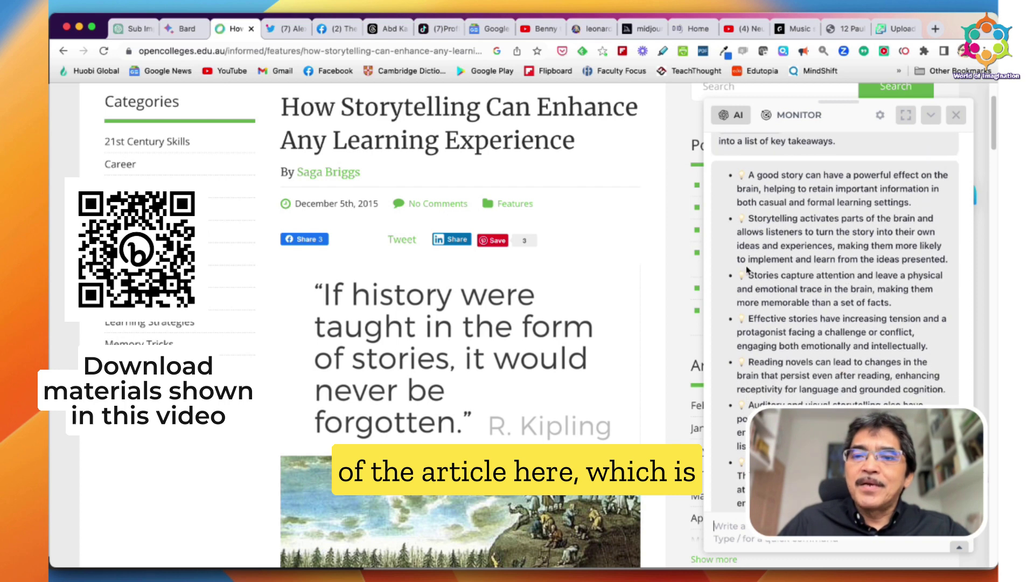
scroll(812, 276, "up", 5)
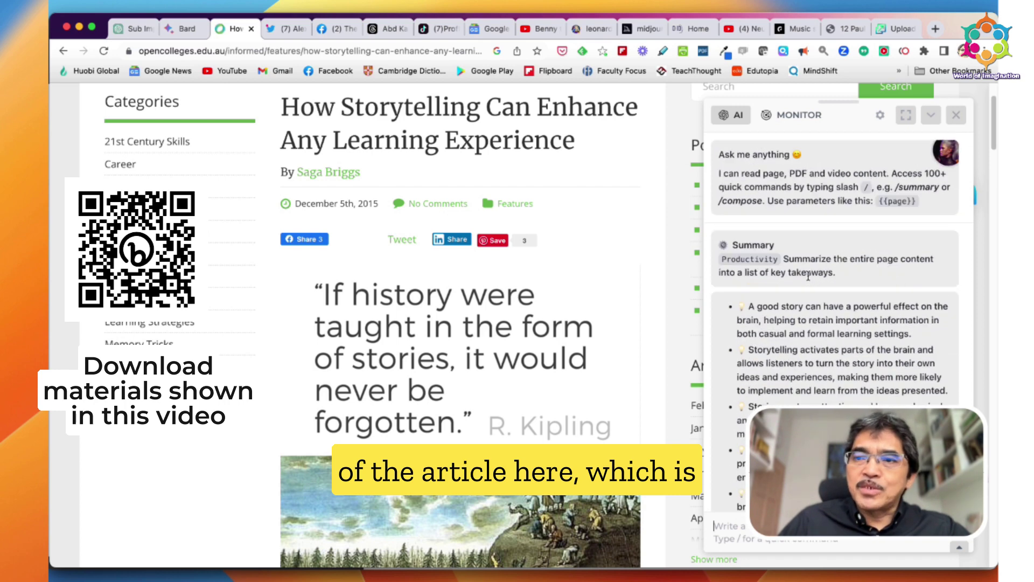
left_click(956, 115)
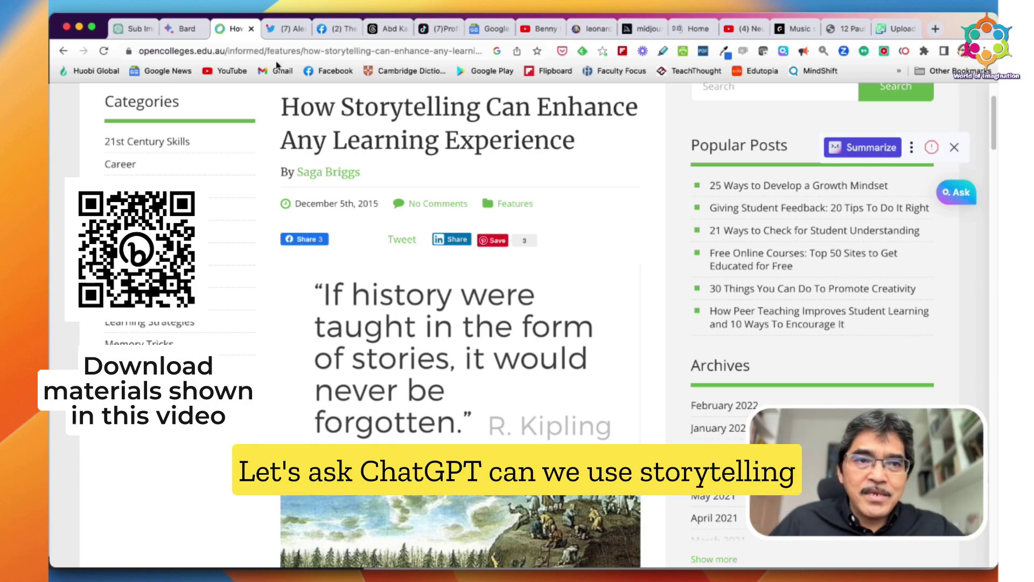
Switch to ChatGPT and find its answer to "Can we use storytelling to explain highly technical or complex topics?"
left_click(121, 30)
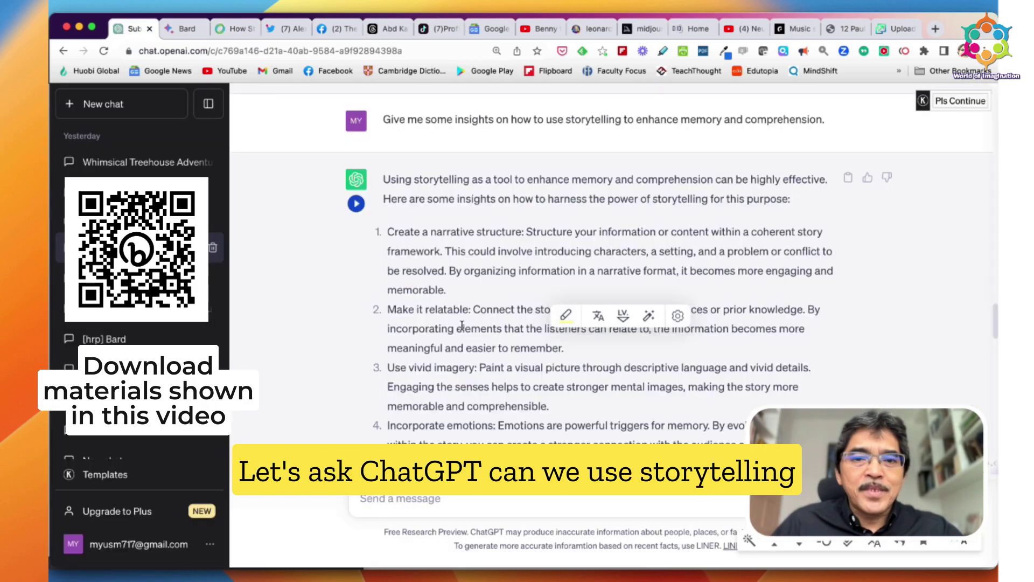
scroll(474, 322, "down", 3)
scroll(475, 322, "down", 10)
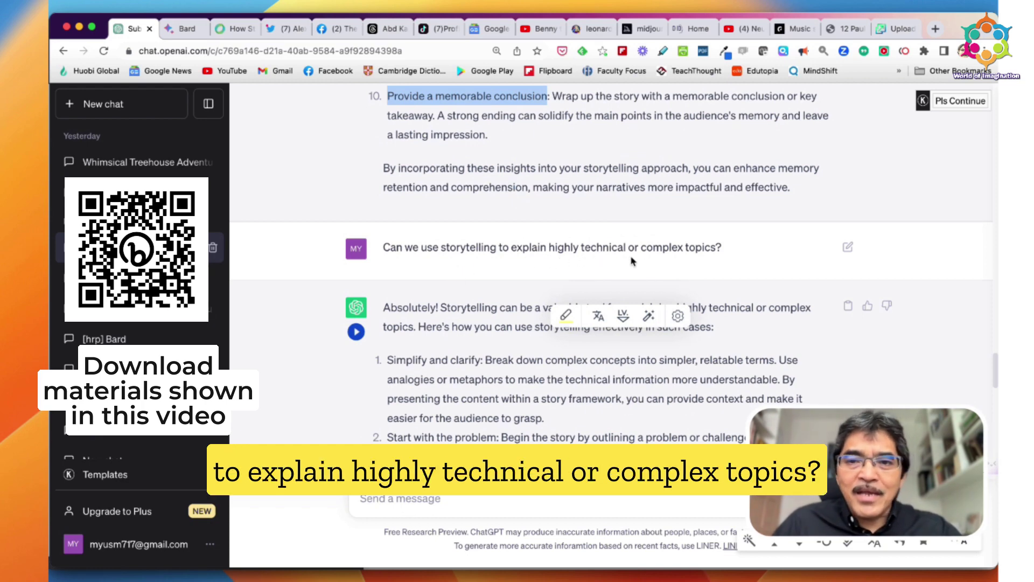
scroll(570, 269, "down", 3)
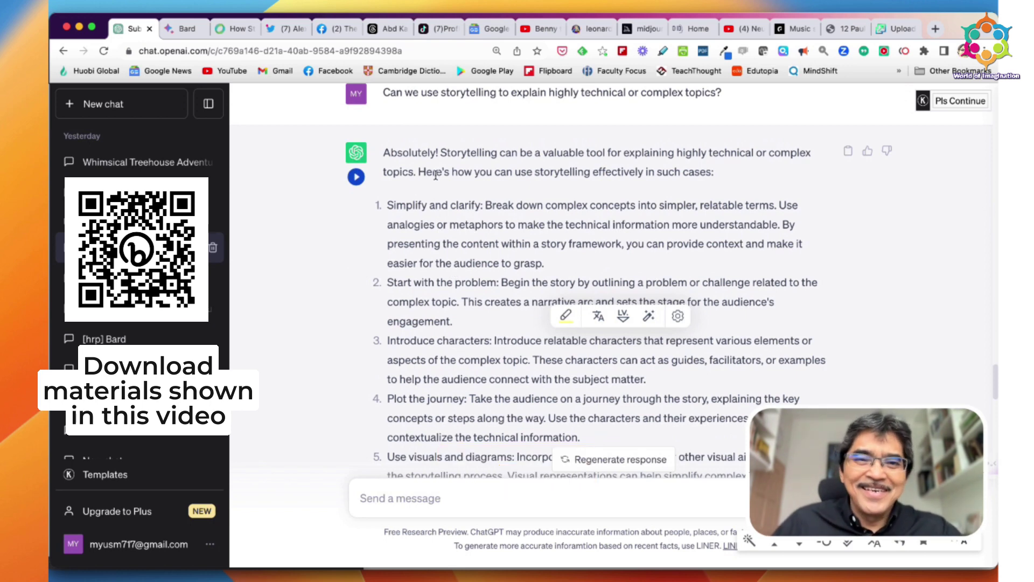
Skim ChatGPT's numbered list of ways to use storytelling for explaining technical or complex topics
scroll(440, 195, "down", 1)
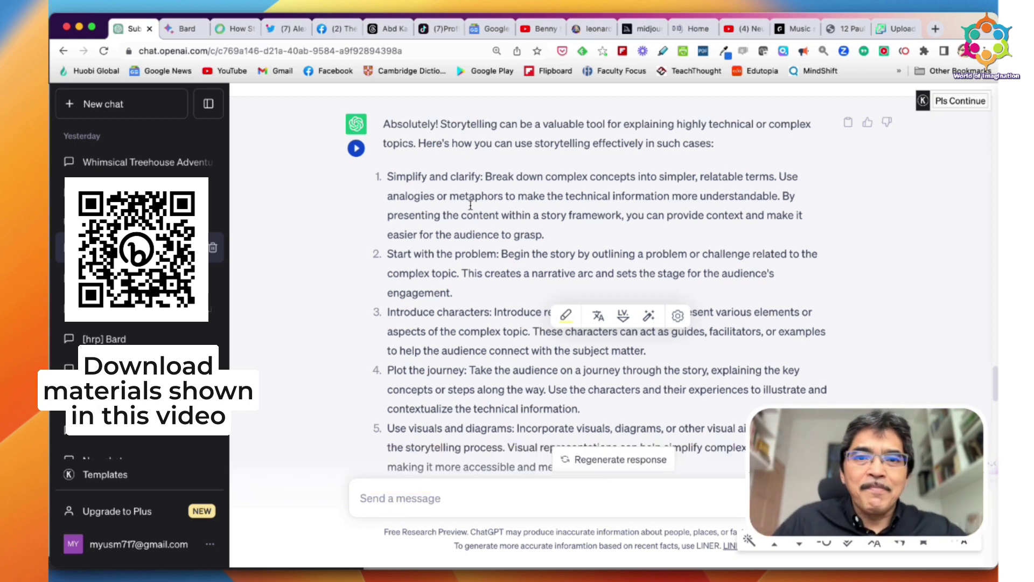
scroll(417, 217, "down", 3)
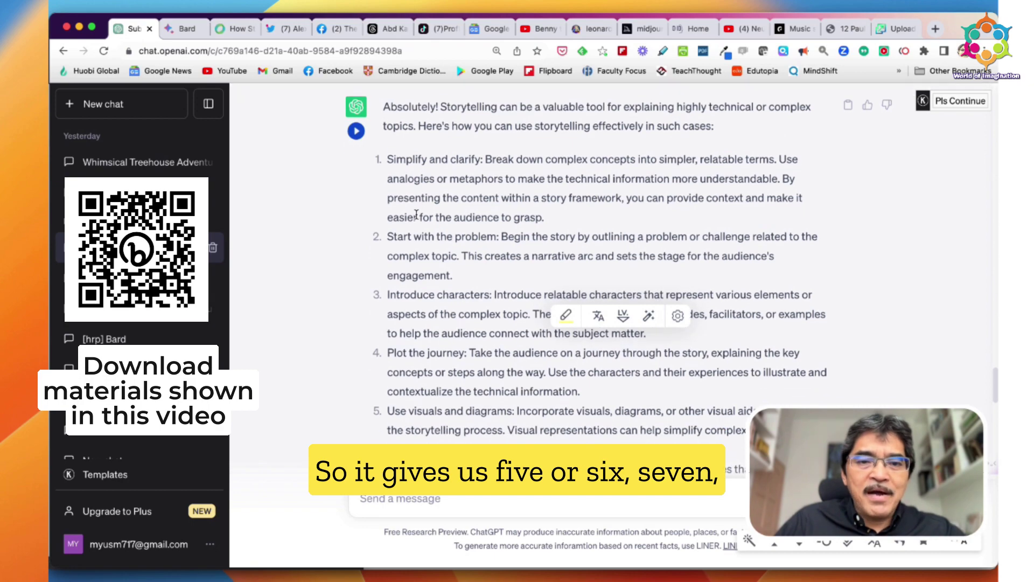
scroll(416, 215, "down", 10)
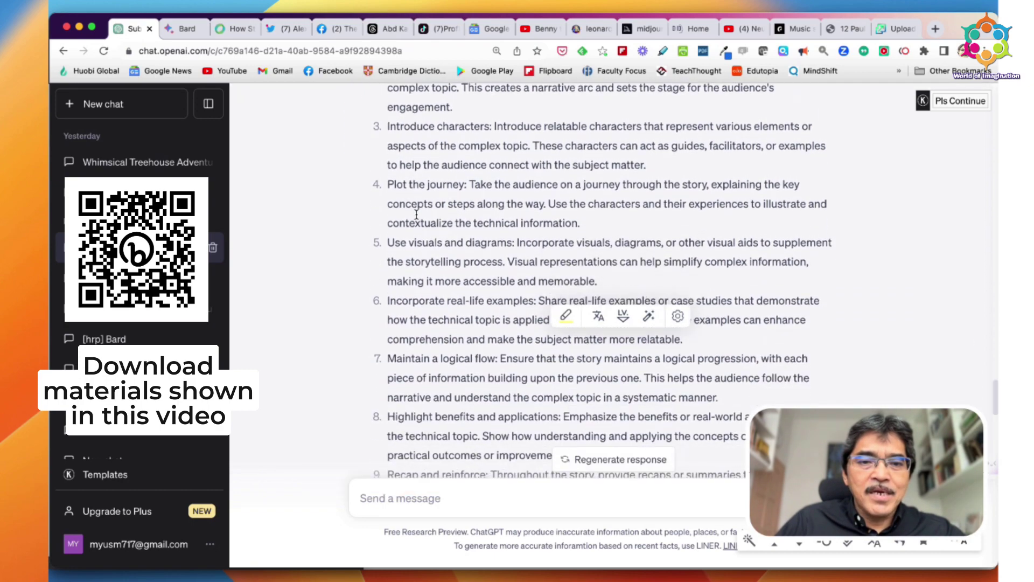
scroll(416, 216, "up", 15)
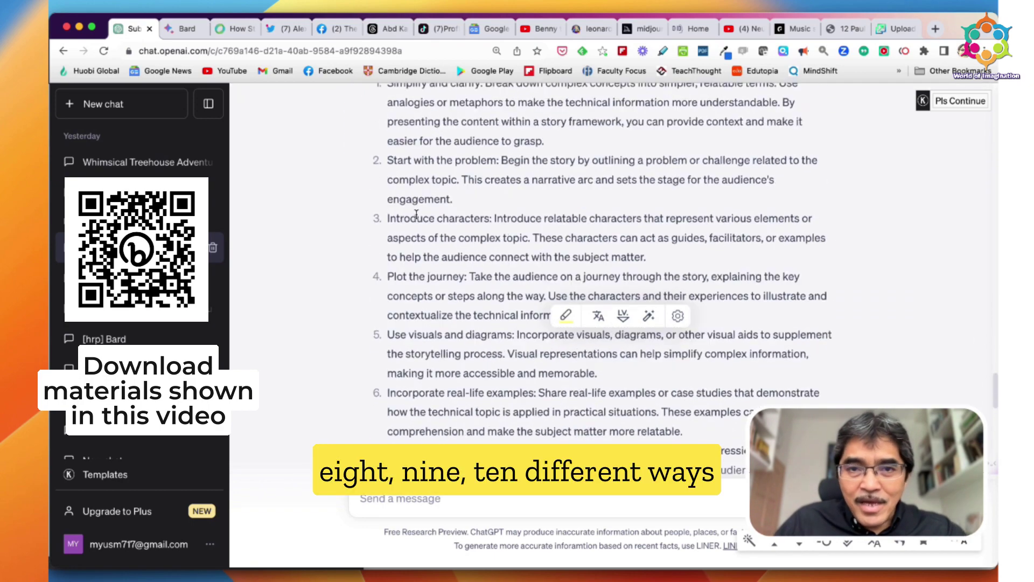
scroll(417, 214, "down", 14)
scroll(417, 214, "up", 4)
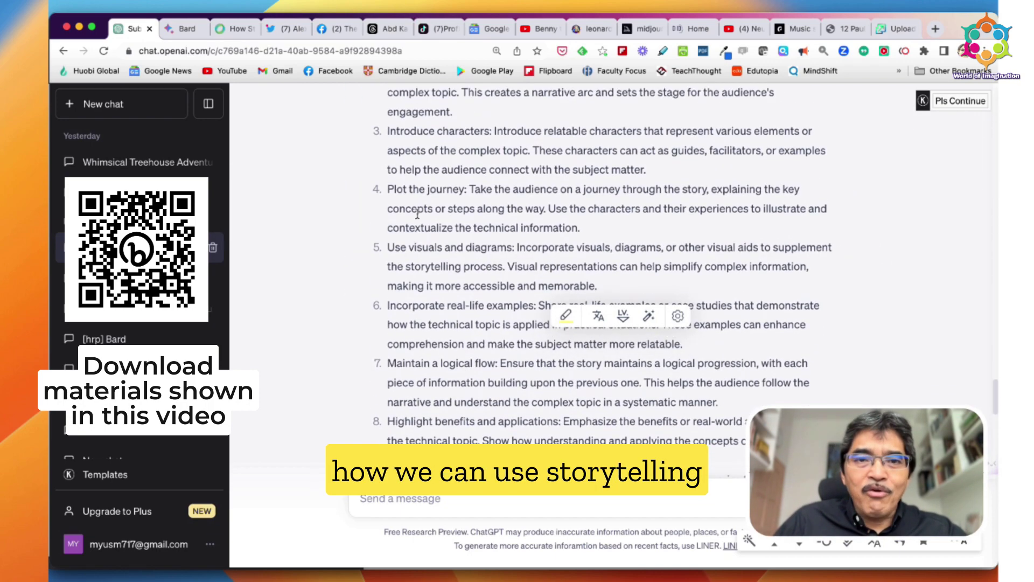
scroll(419, 213, "up", 1)
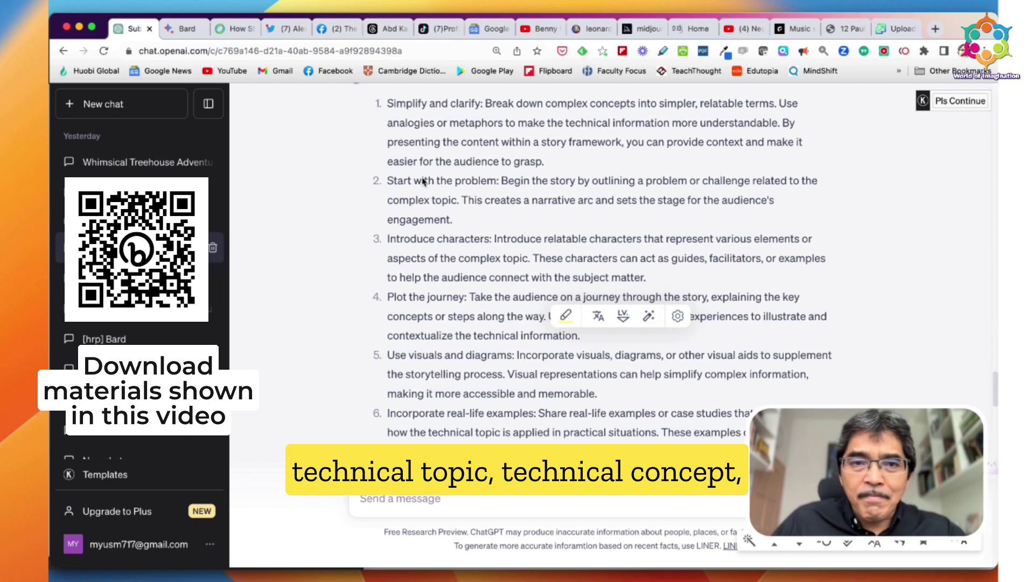
Highlight the first five headings of ChatGPT's list in turn, from "Simplify and clarify" to "Use visuals and diagrams"
left_click_drag(388, 103, 486, 117)
left_click(486, 117)
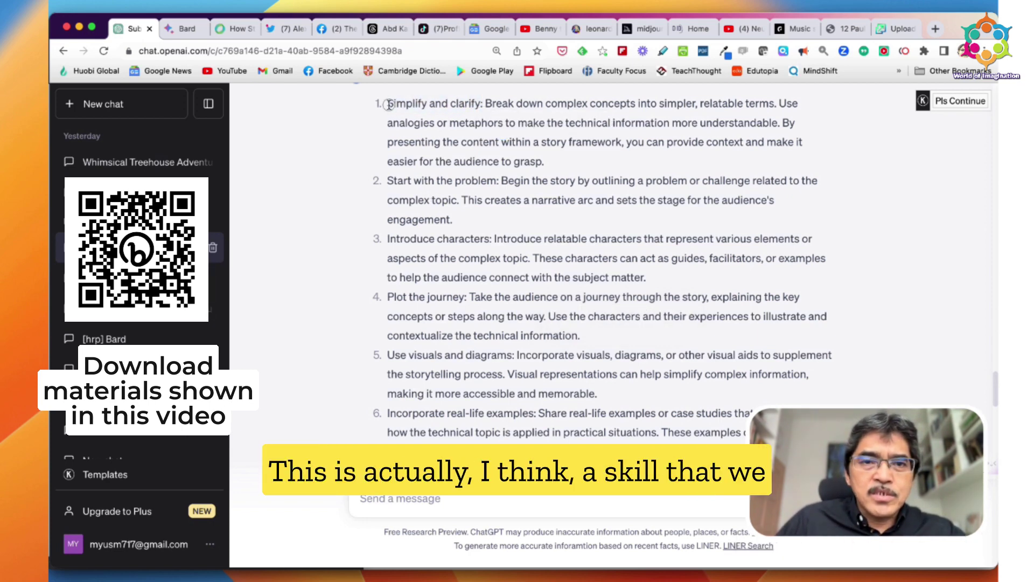
left_click_drag(388, 104, 481, 108)
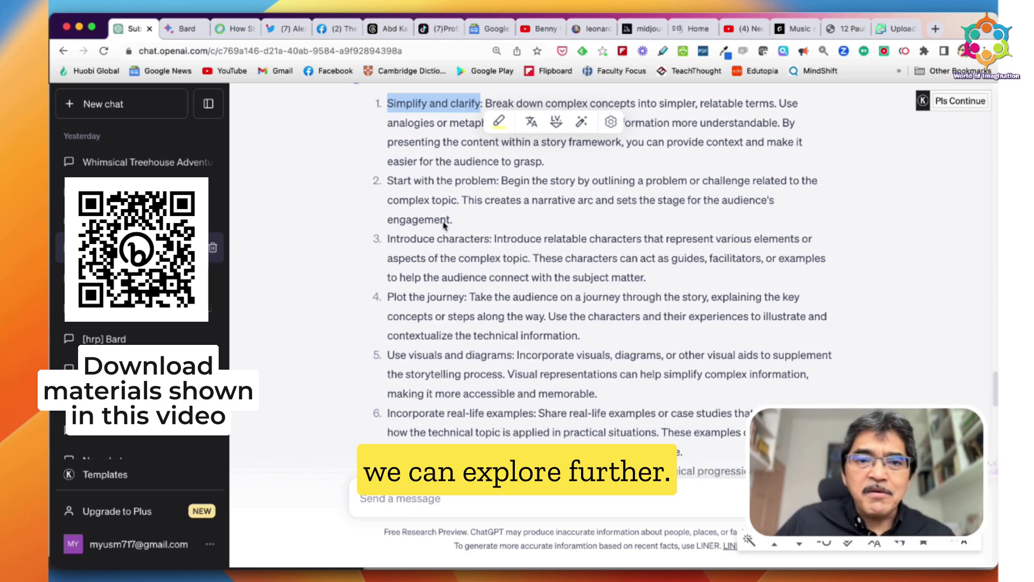
left_click(385, 182)
left_click_drag(386, 180, 496, 182)
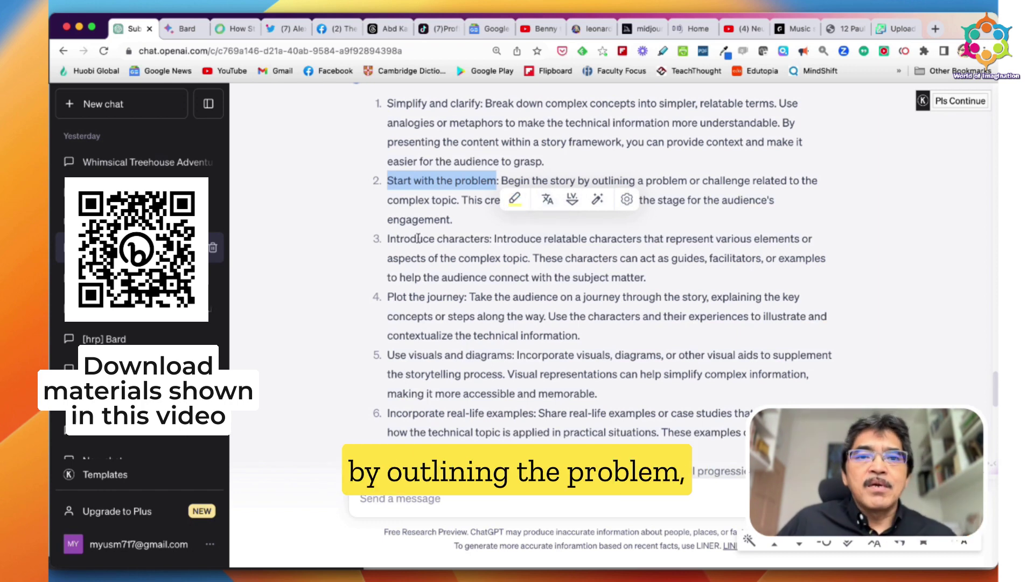
left_click_drag(387, 240, 482, 242)
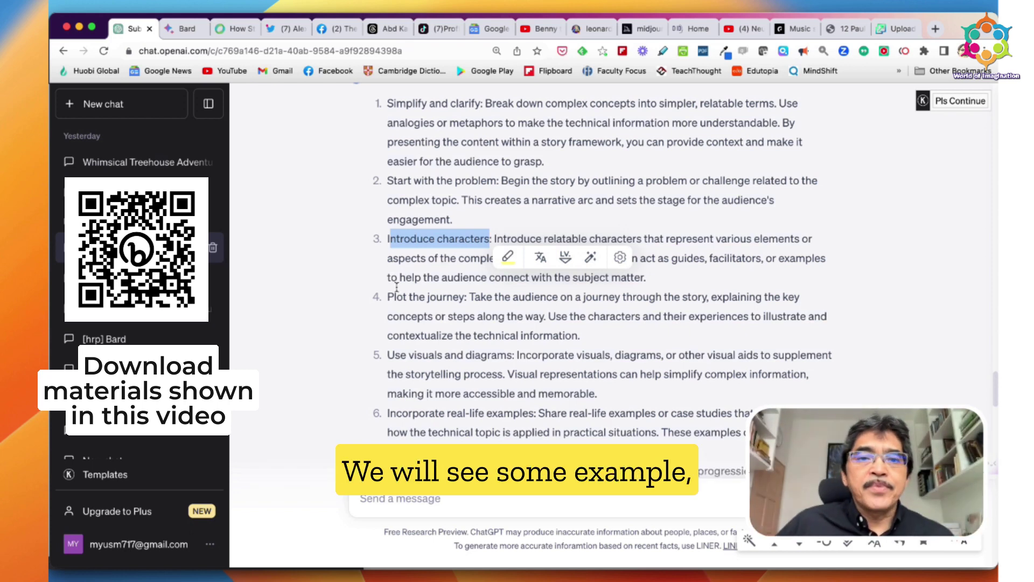
left_click_drag(388, 296, 469, 296)
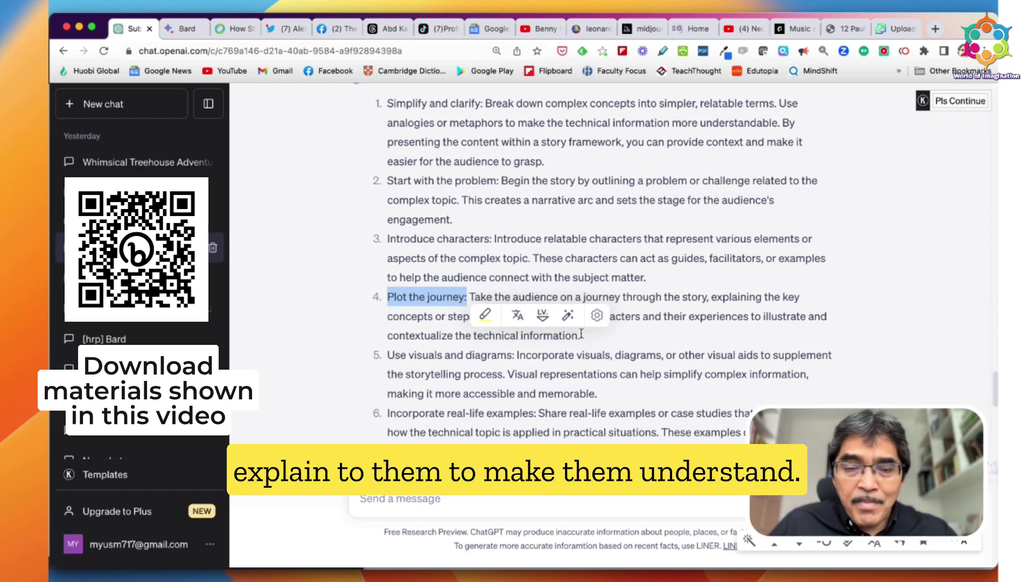
left_click_drag(395, 355, 520, 357)
Highlight the remaining headings in turn, from "Incorporate real-life examples" to "Encourage questions and interaction", and return to the start of the answer
scroll(436, 393, "down", 3)
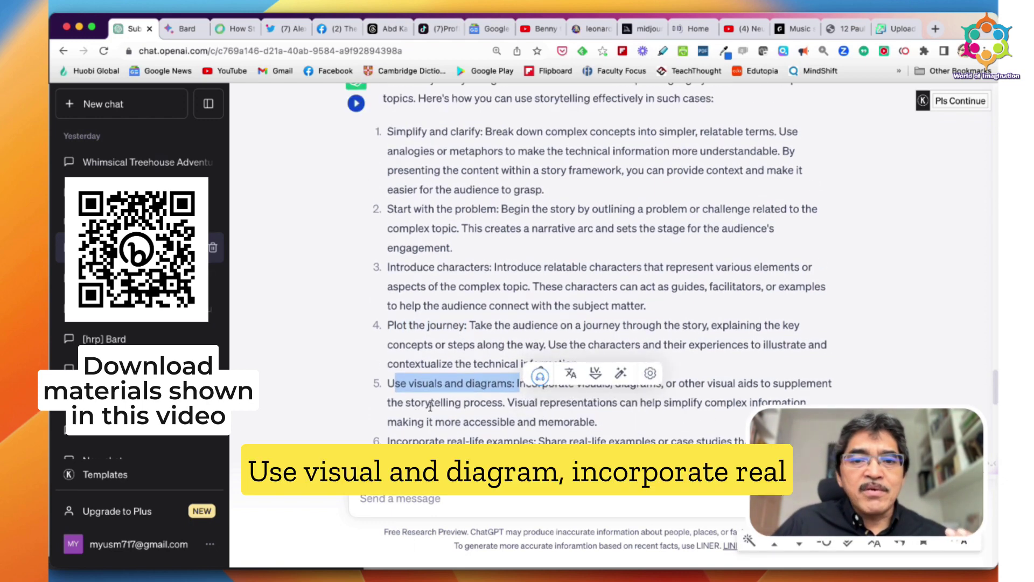
scroll(494, 365, "down", 1)
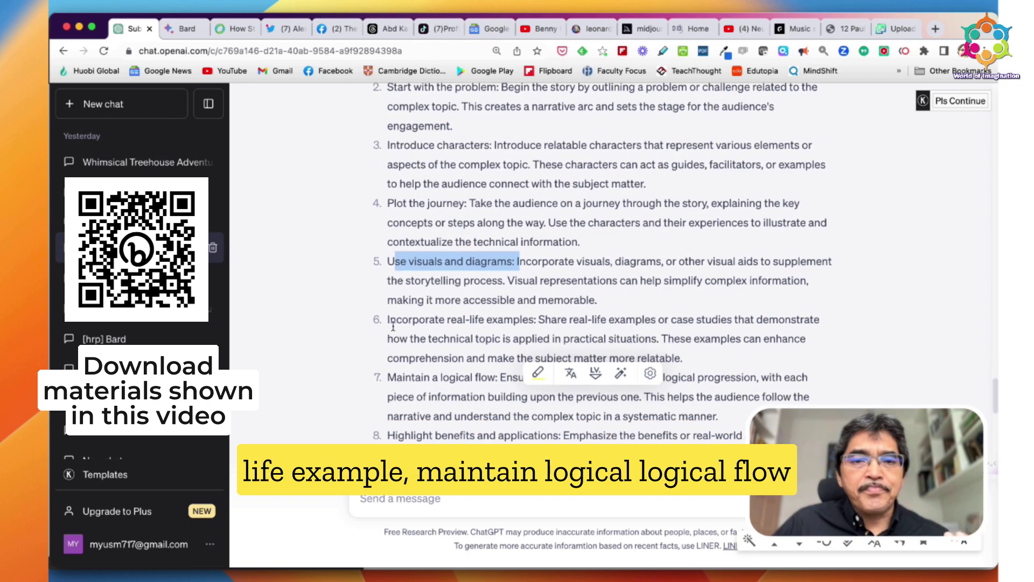
left_click_drag(390, 320, 504, 320)
left_click_drag(390, 377, 488, 377)
scroll(440, 402, "down", 1)
scroll(440, 401, "down", 8)
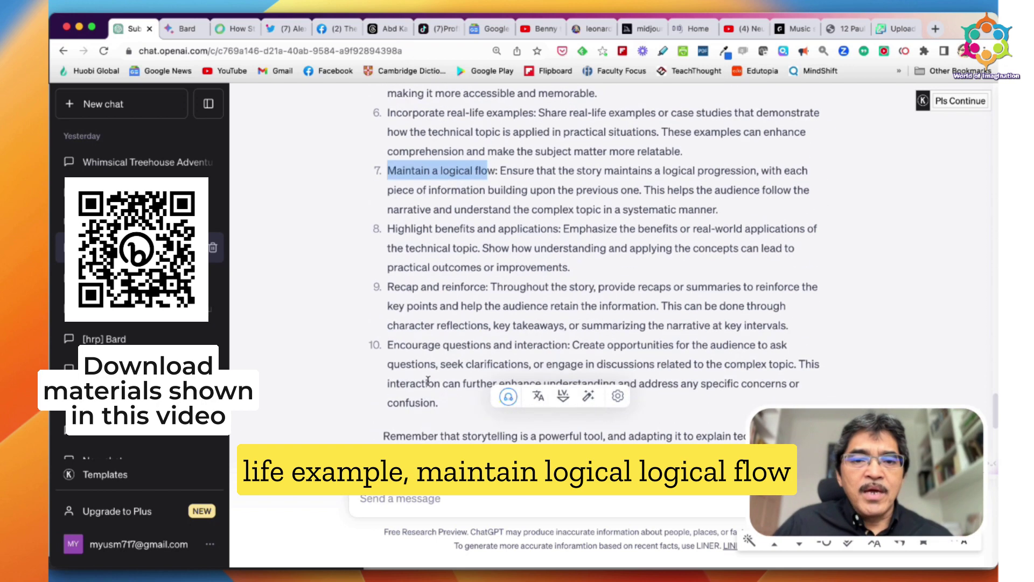
left_click_drag(388, 230, 561, 231)
left_click_drag(387, 289, 488, 288)
left_click_drag(388, 346, 568, 347)
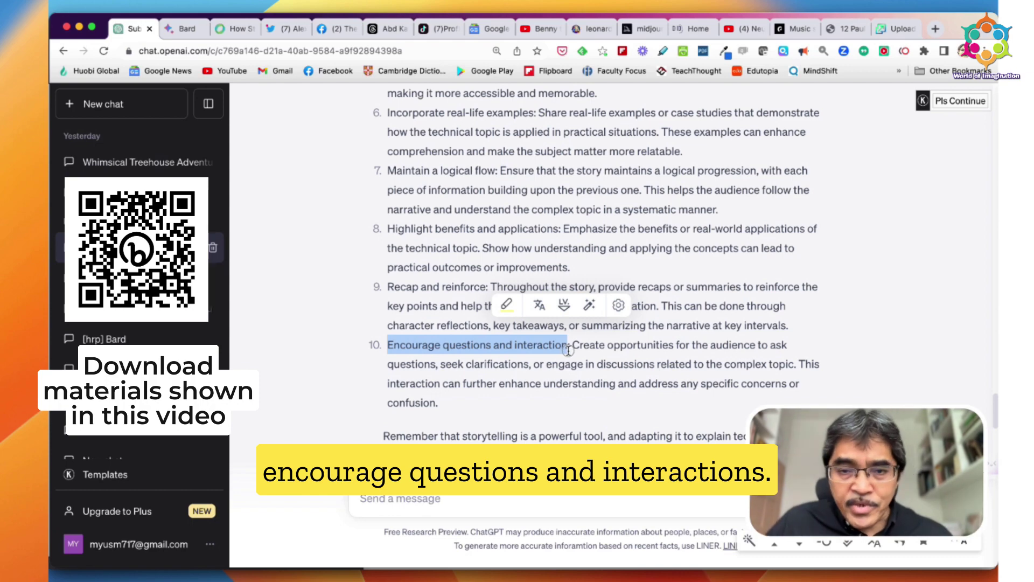
scroll(555, 355, "up", 10)
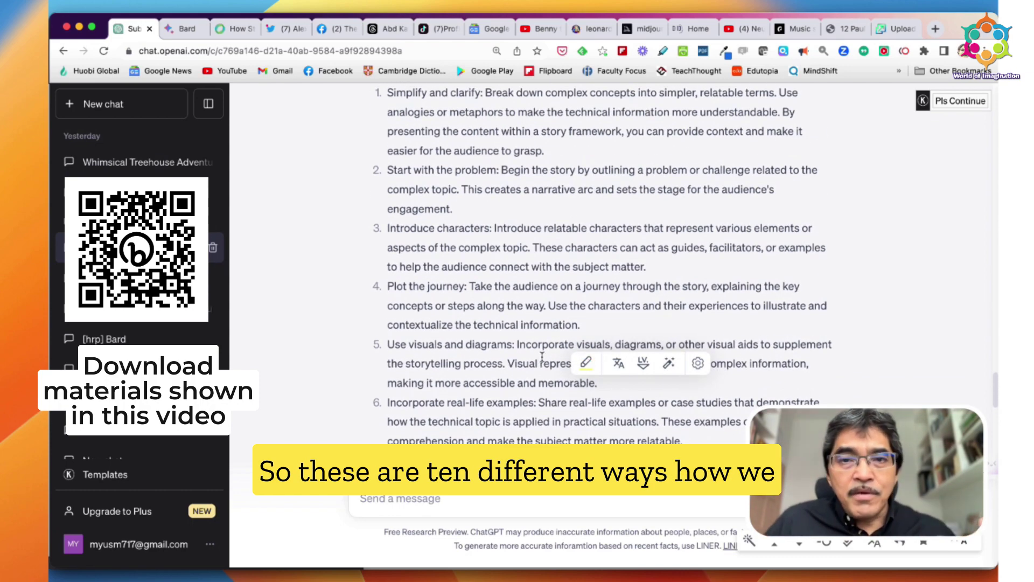
scroll(542, 354, "up", 2)
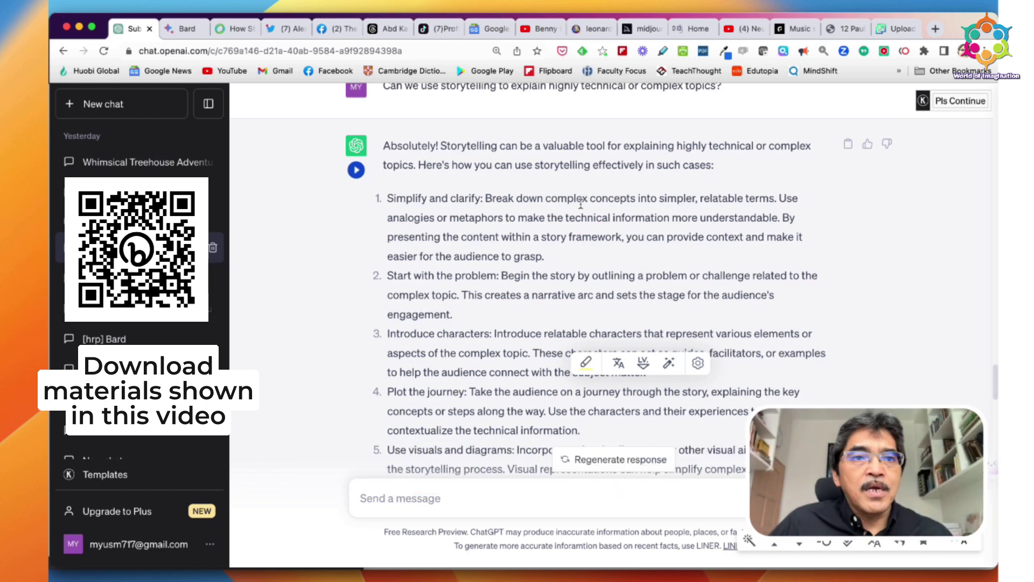
Switch to Bard and examine its tips for using storytelling to explain highly technical or complex topics
left_click(182, 29)
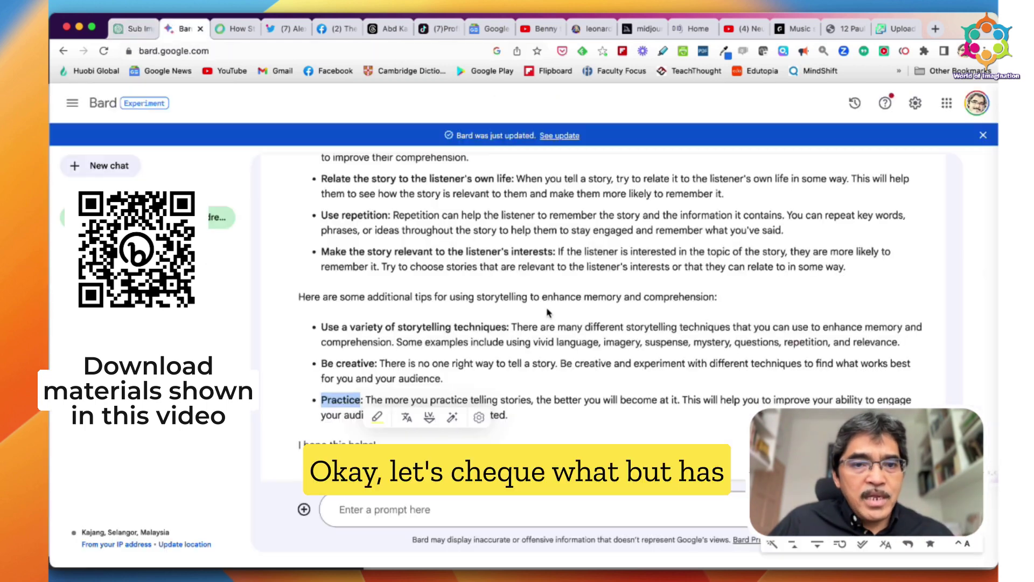
scroll(548, 312, "down", 5)
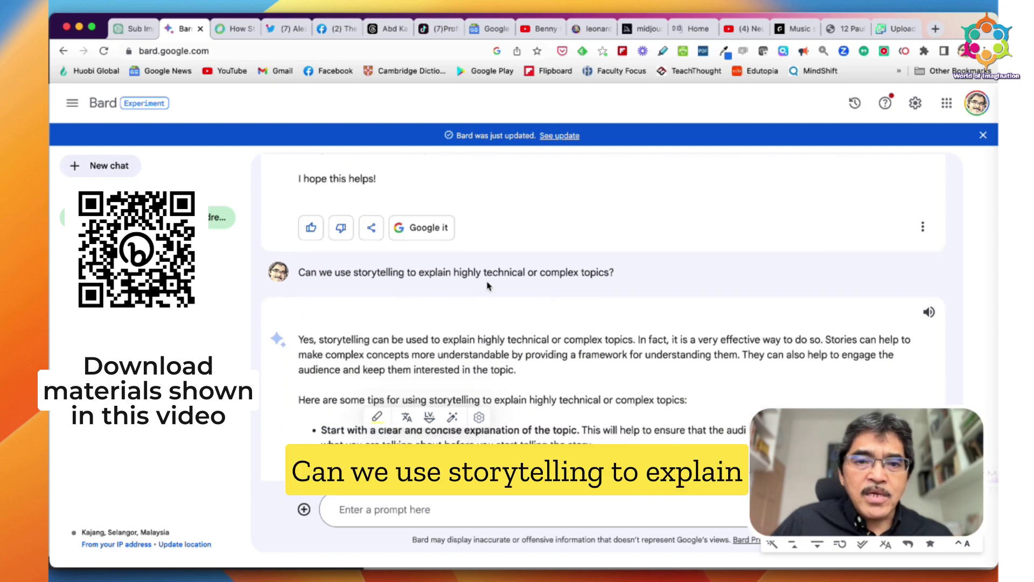
scroll(516, 284, "down", 2)
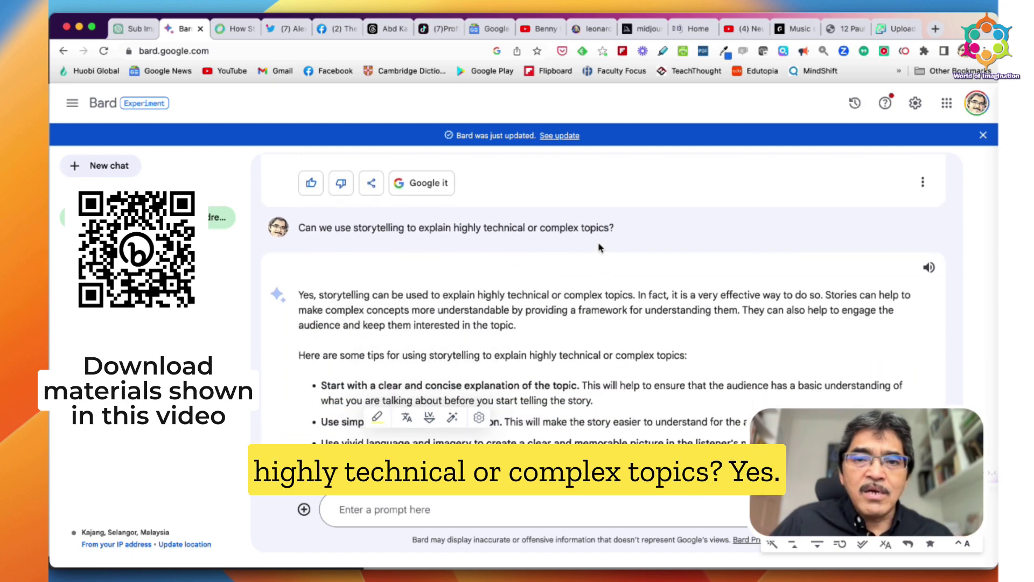
scroll(607, 246, "down", 4)
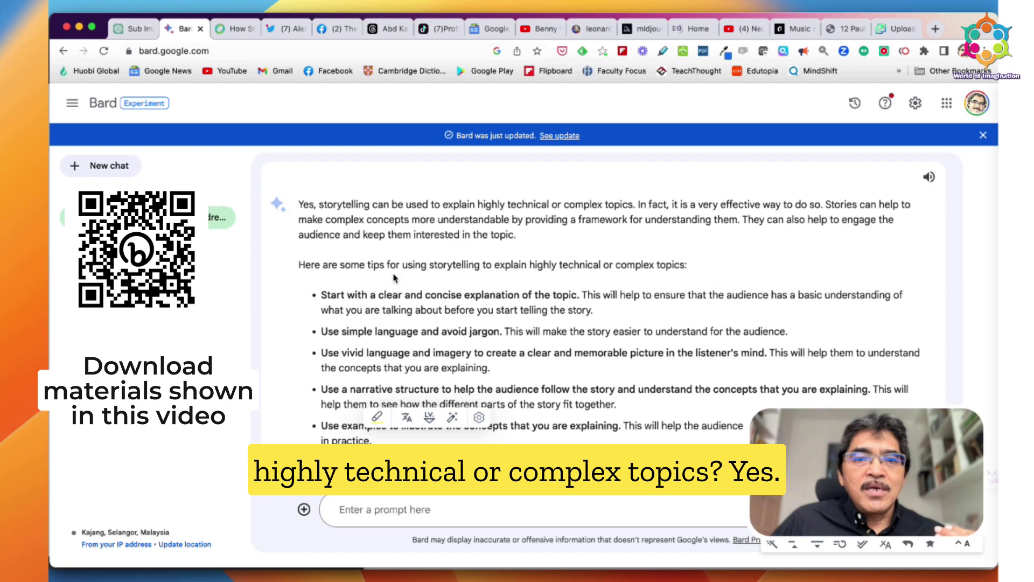
scroll(397, 276, "down", 2)
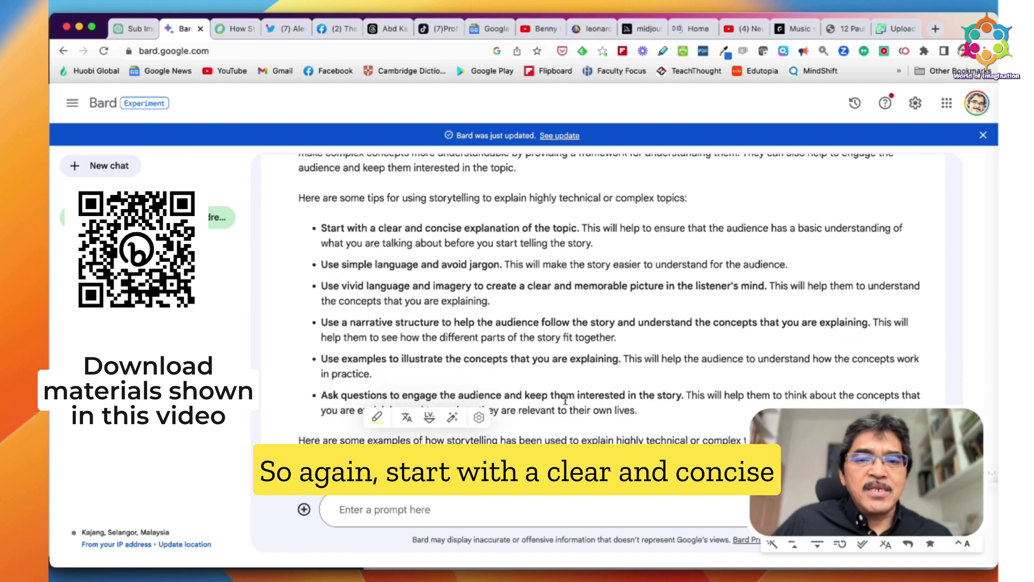
scroll(568, 391, "down", 1)
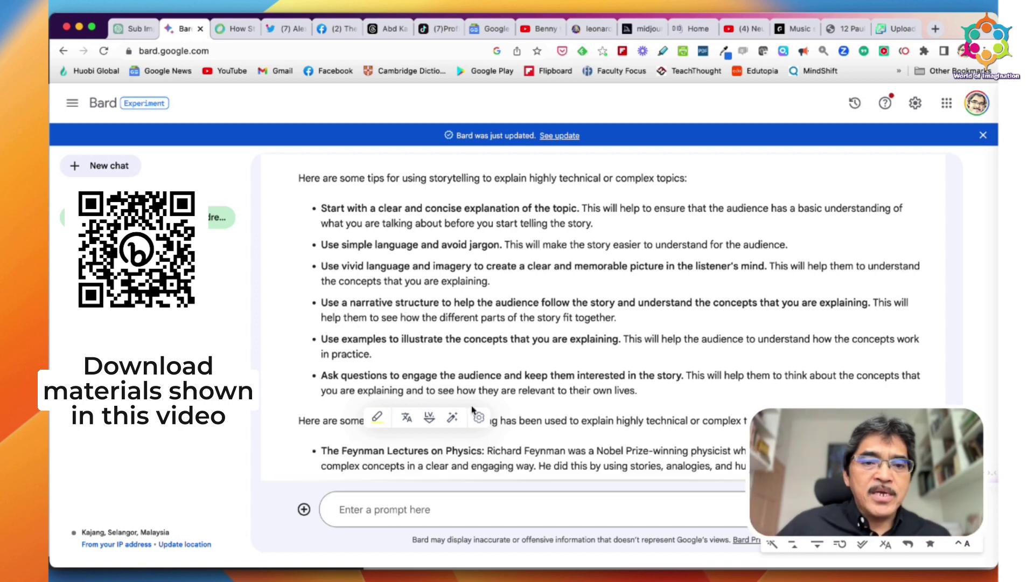
Switch from Bard's tips to the Twitter thread and highlight the prompt under item 8, "Use storytelling to enhance memory and comprehension"
scroll(475, 406, "down", 5)
scroll(476, 402, "up", 8)
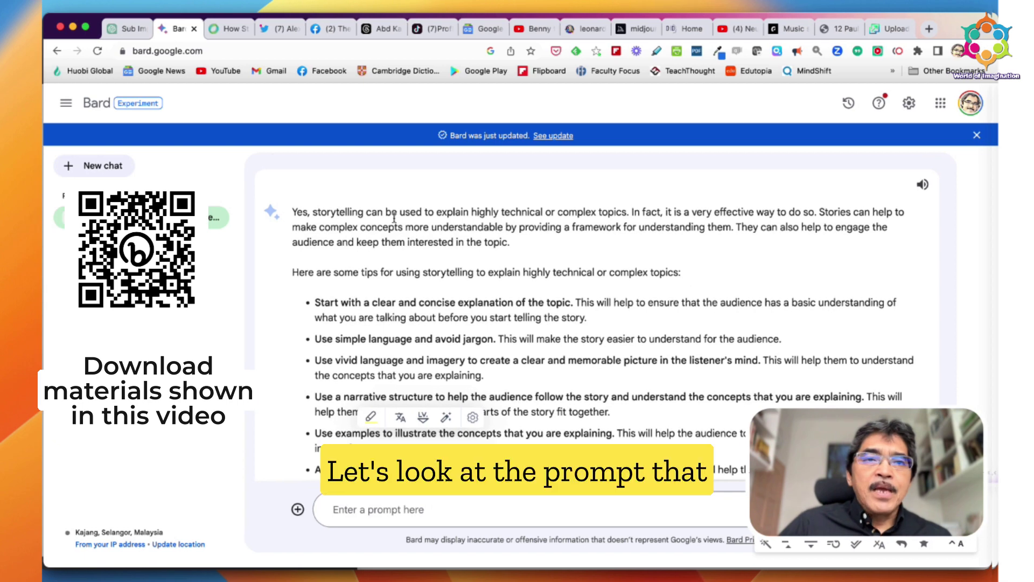
scroll(405, 237, "up", 1)
left_click(279, 27)
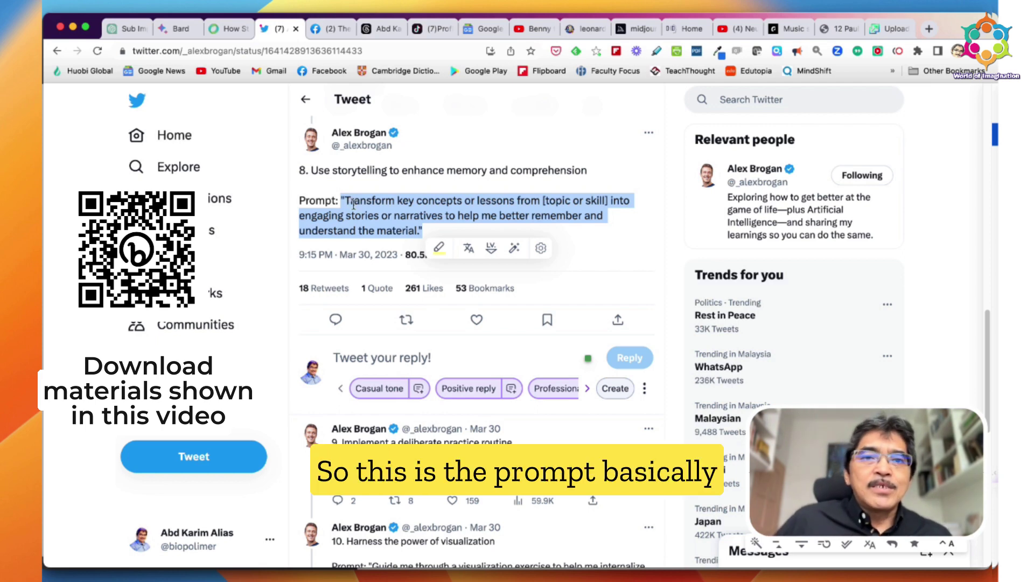
left_click(347, 203)
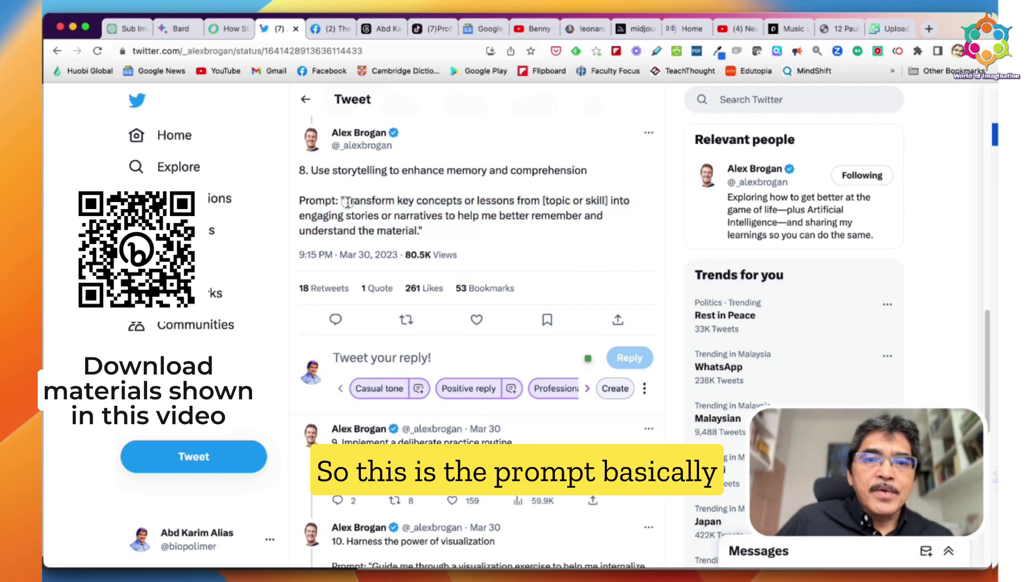
left_click_drag(347, 203, 422, 231)
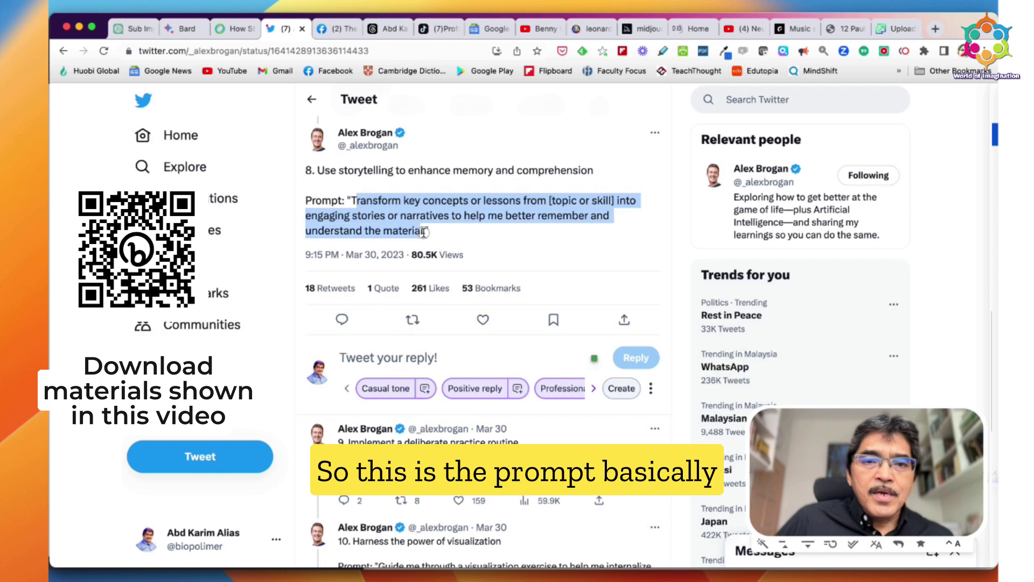
left_click(355, 205)
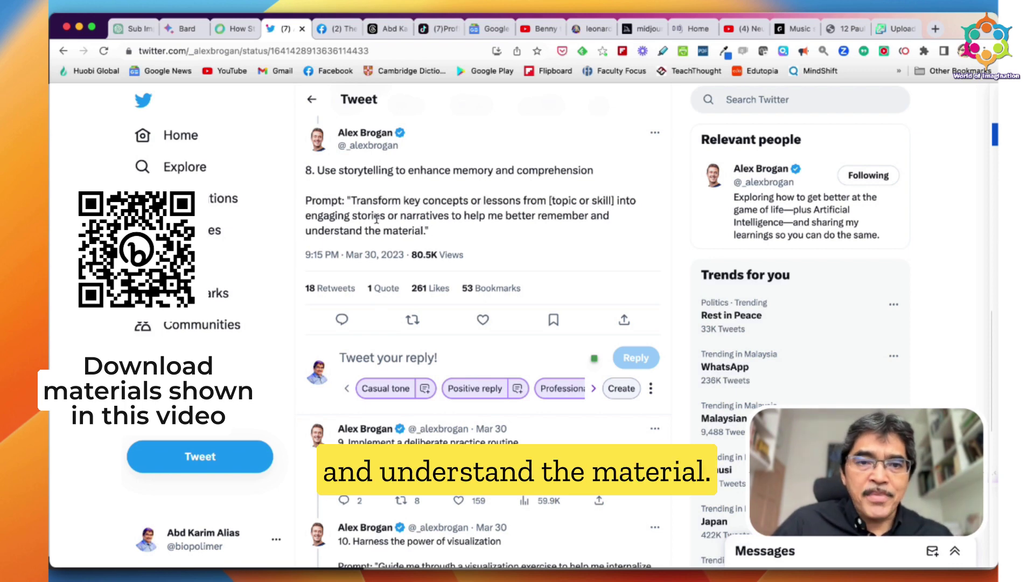
left_click_drag(350, 200, 424, 229)
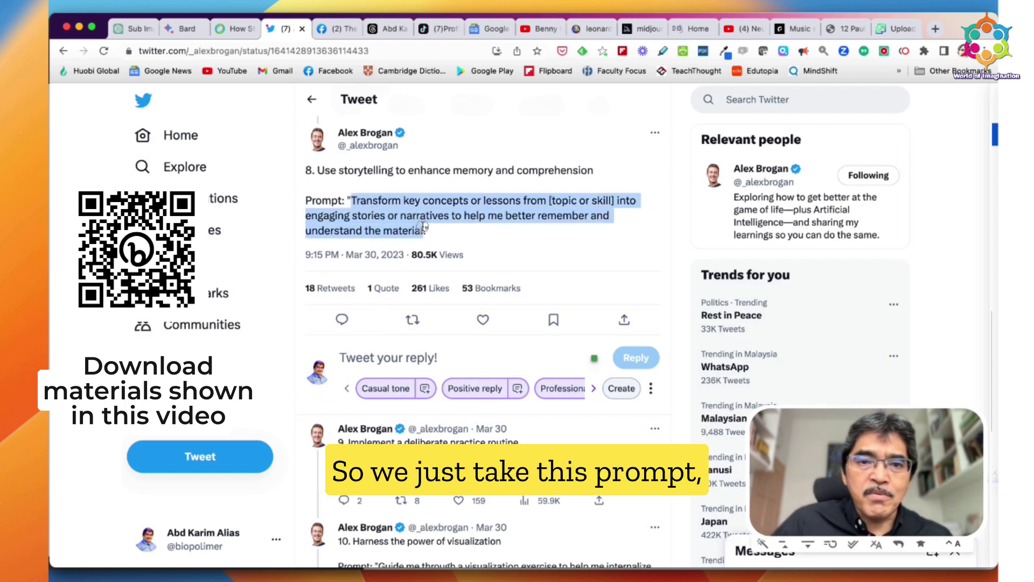
Return to ChatGPT and highlight the submitted "Transform key concepts or lessons" prompt, followed by its bracketed topic "blockchain"
left_click(132, 28)
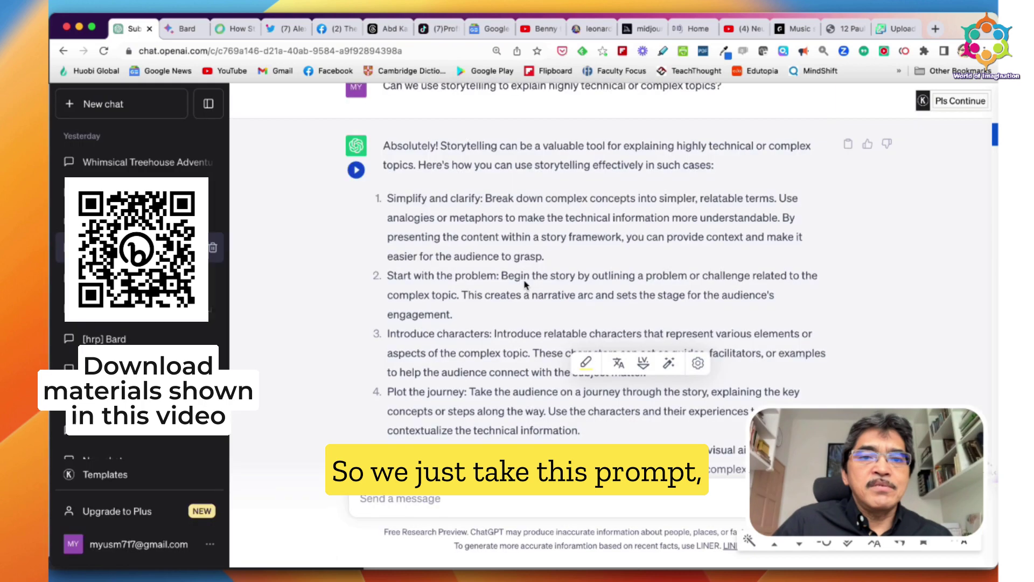
scroll(525, 284, "down", 10)
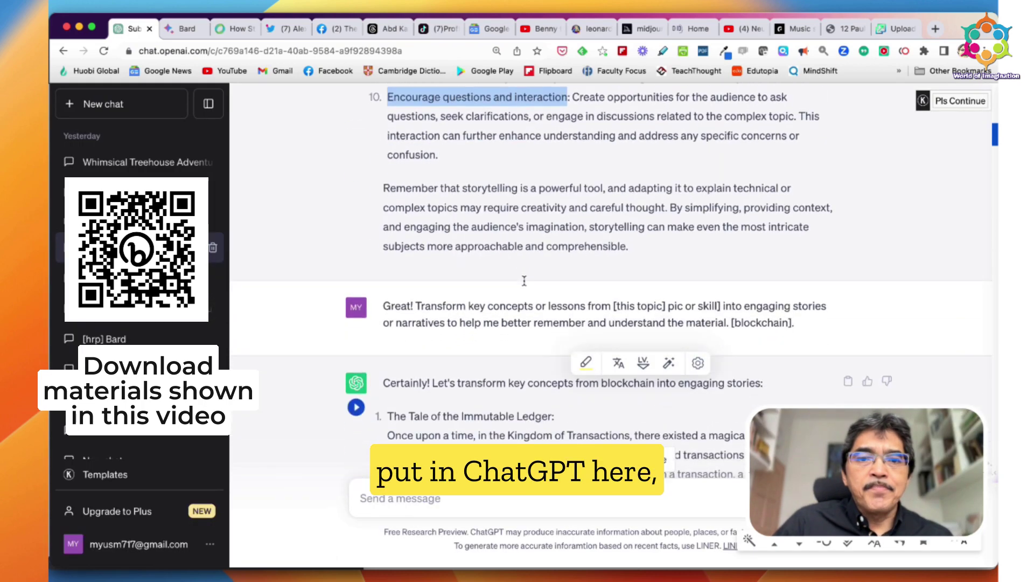
scroll(524, 281, "down", 3)
left_click_drag(417, 163, 796, 182)
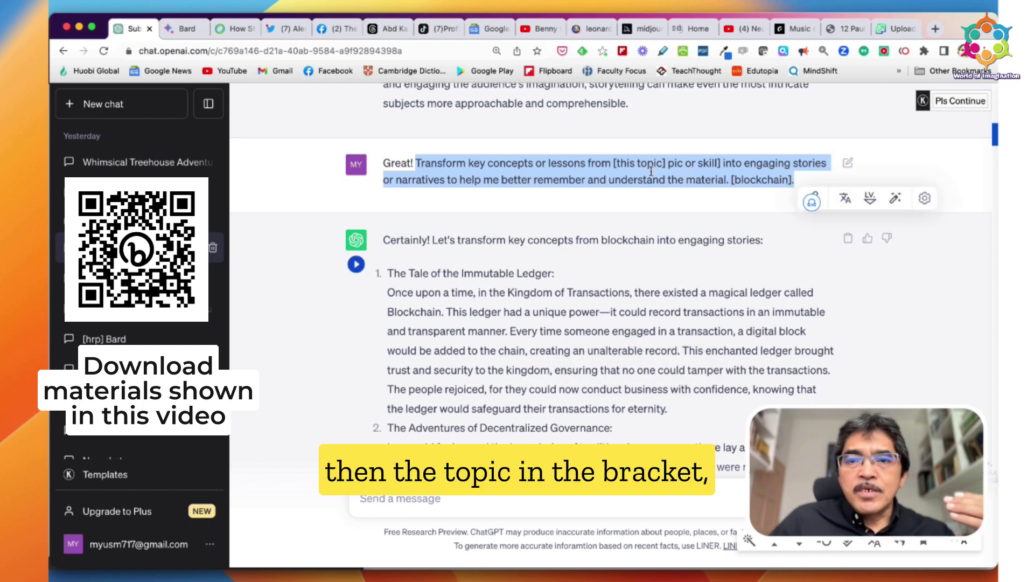
left_click(738, 181)
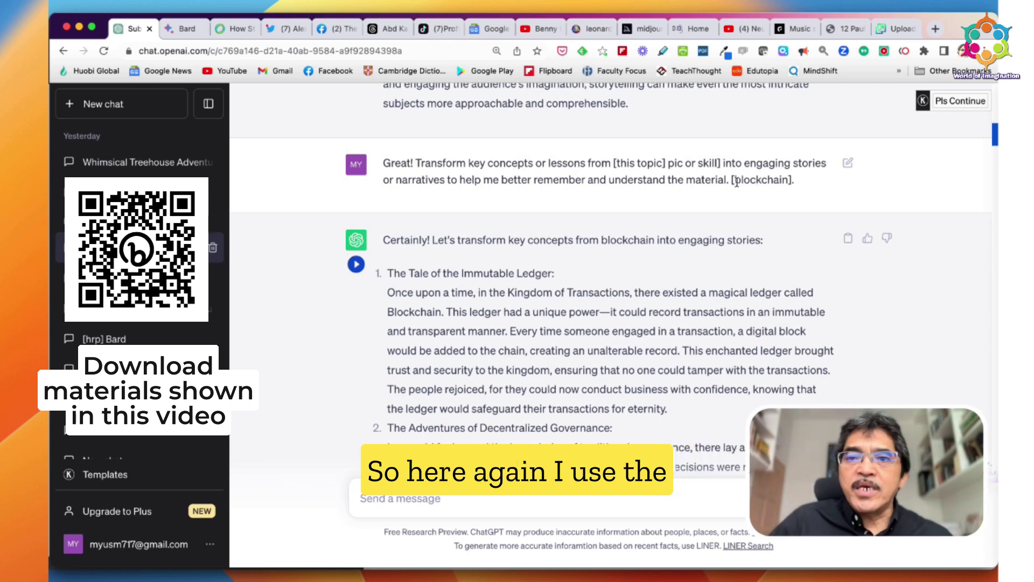
left_click_drag(734, 181, 786, 182)
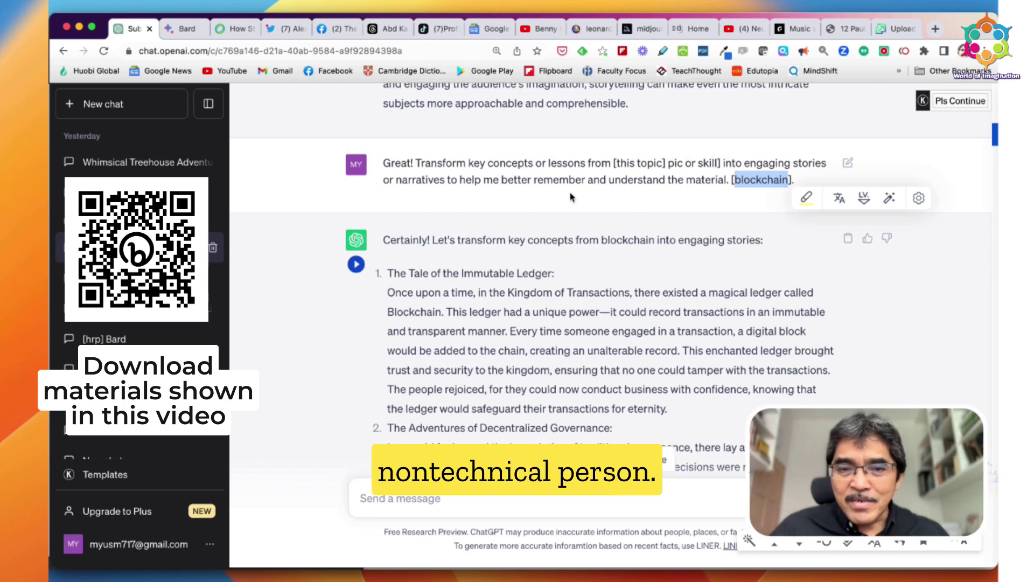
Review ChatGPT's first two blockchain stories and highlight the title "The Adventures of Decentralized Governance"
scroll(519, 279, "down", 2)
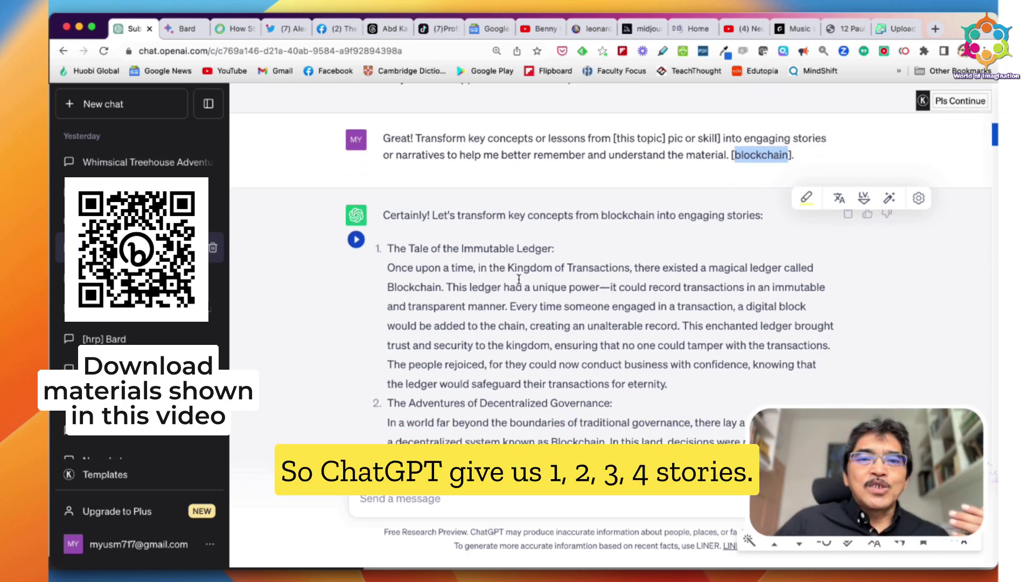
scroll(519, 279, "down", 1)
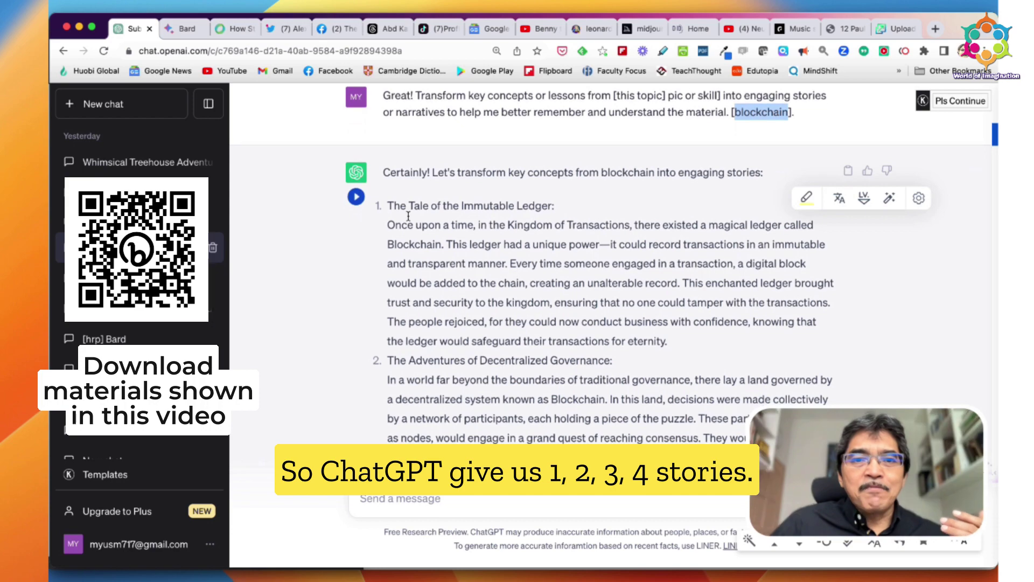
left_click(389, 213)
scroll(464, 320, "down", 1)
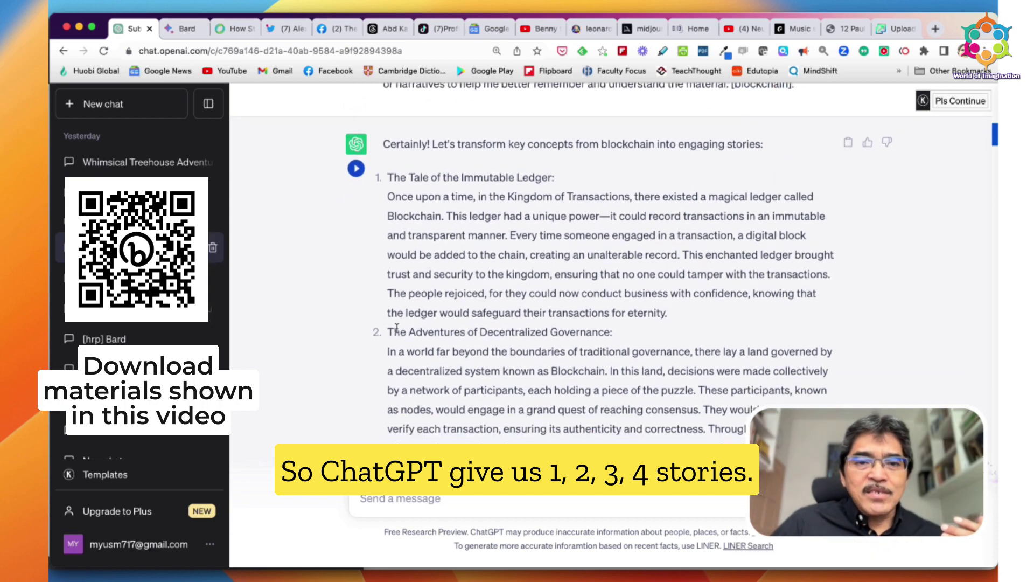
left_click_drag(388, 331, 575, 332)
scroll(427, 294, "down", 8)
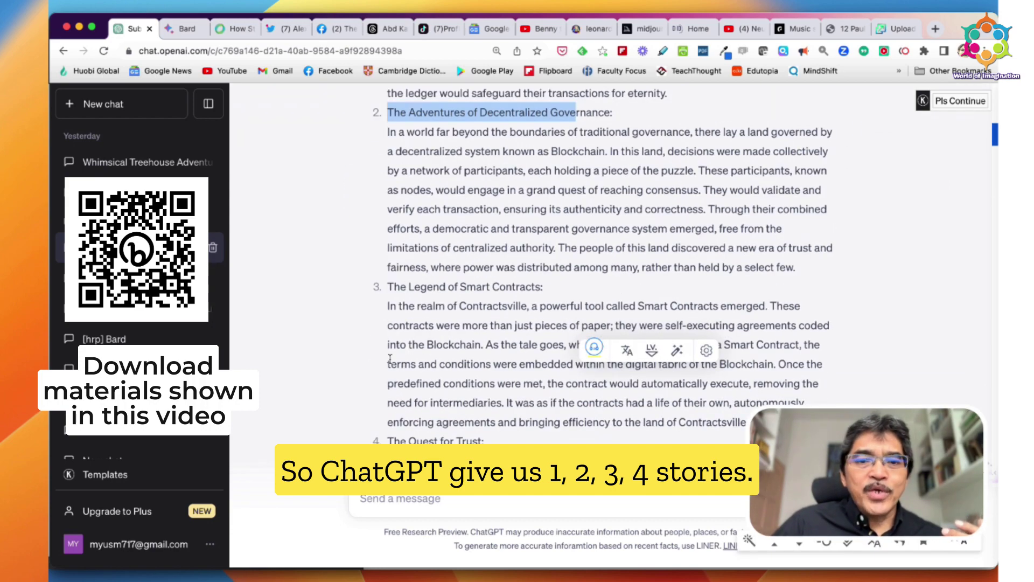
Highlight the title of the fourth story, "The Quest for Trust", and its full paragraph
scroll(390, 358, "down", 8)
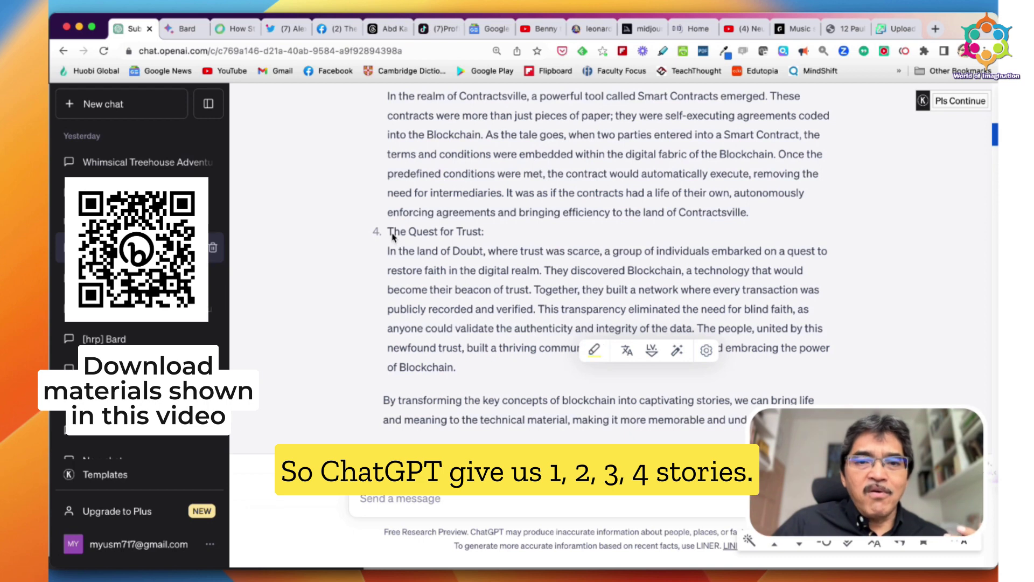
left_click_drag(392, 237, 487, 238)
left_click(457, 358)
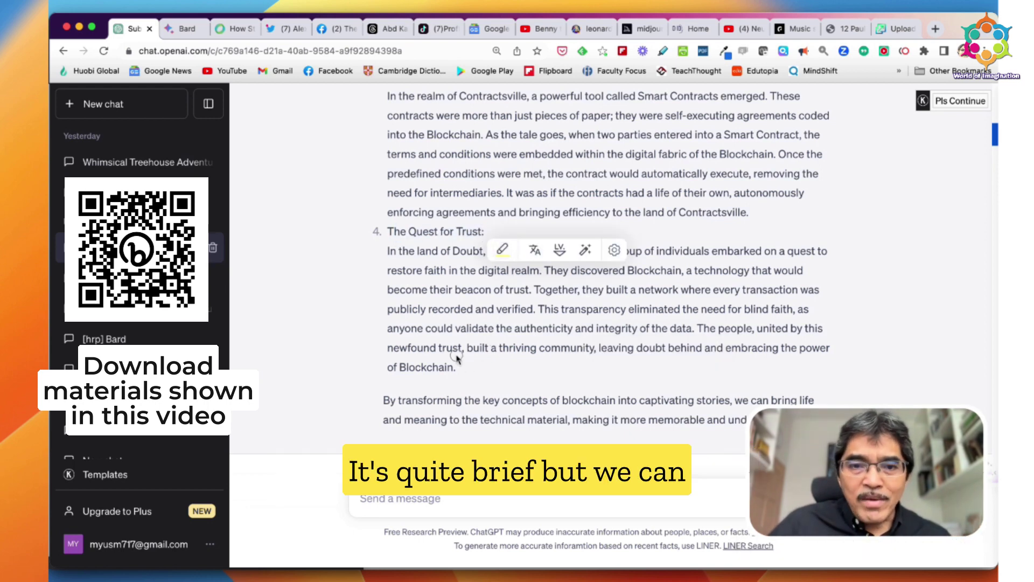
left_click_drag(456, 358, 385, 251)
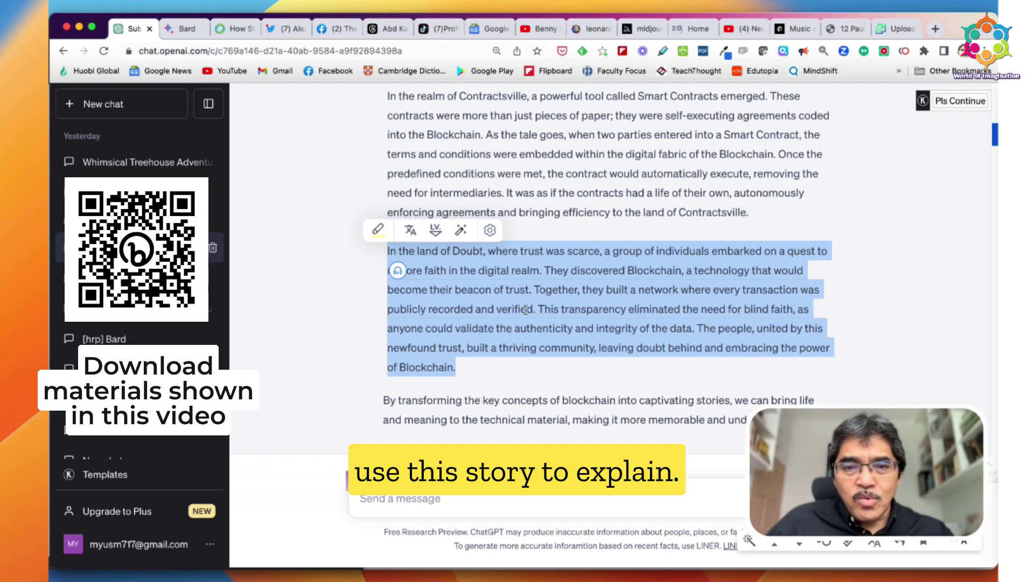
Go back to the first blockchain story and highlight its title, "The Tale of the Immutable Ledger"
scroll(523, 305, "up", 10)
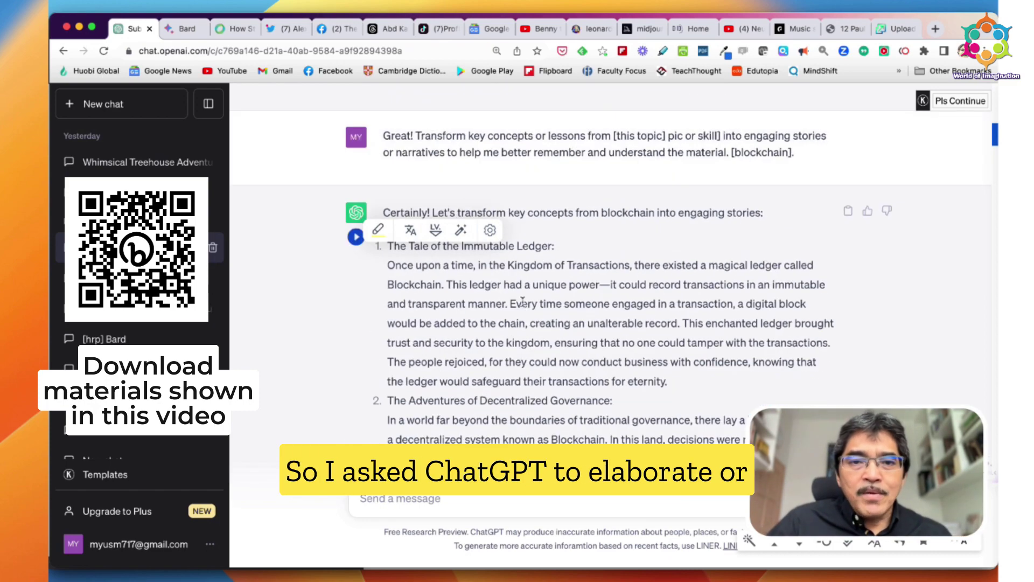
left_click(503, 301)
left_click_drag(386, 246, 554, 247)
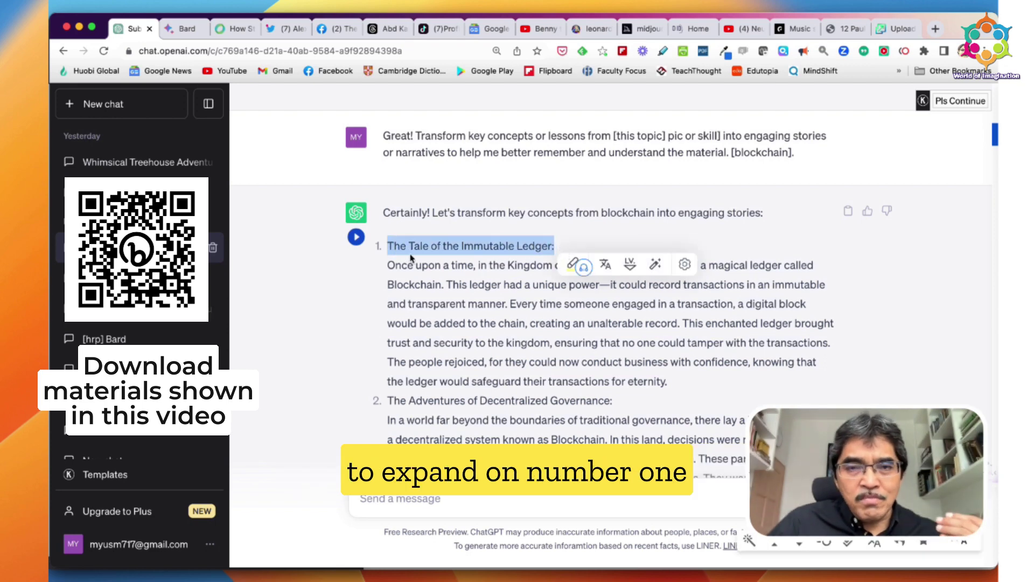
Skim ChatGPT's longer answer to "Expand on #1 - The Tale of the Immutable Ledger" and return to its beginning
scroll(442, 265, "down", 1)
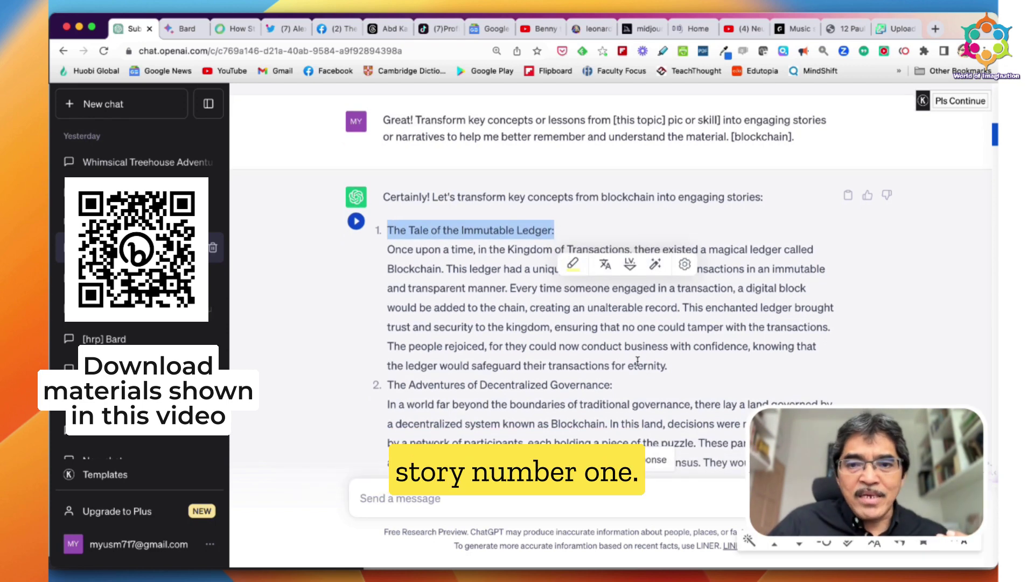
scroll(653, 370, "down", 5)
scroll(653, 370, "down", 8)
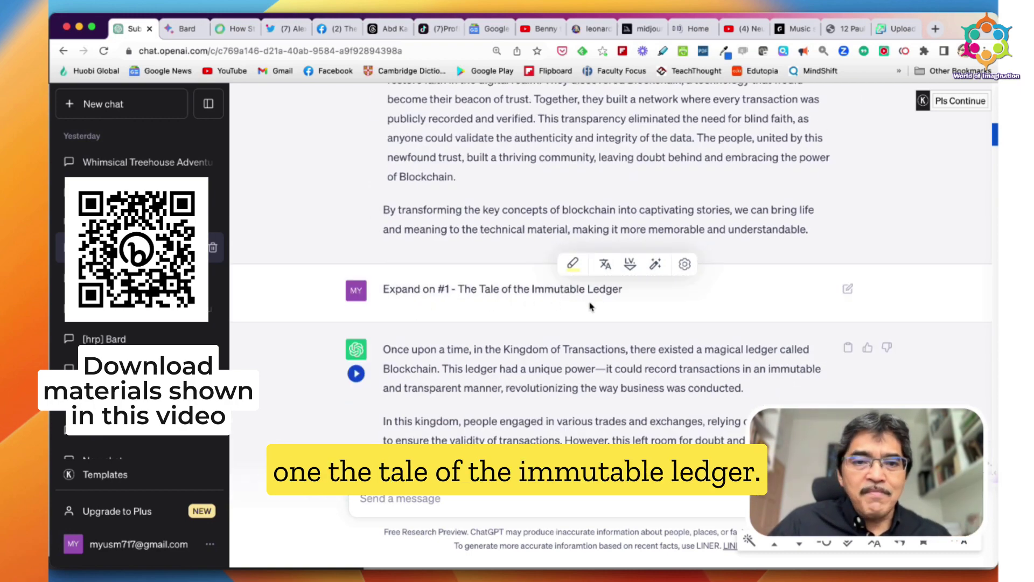
scroll(590, 306, "down", 12)
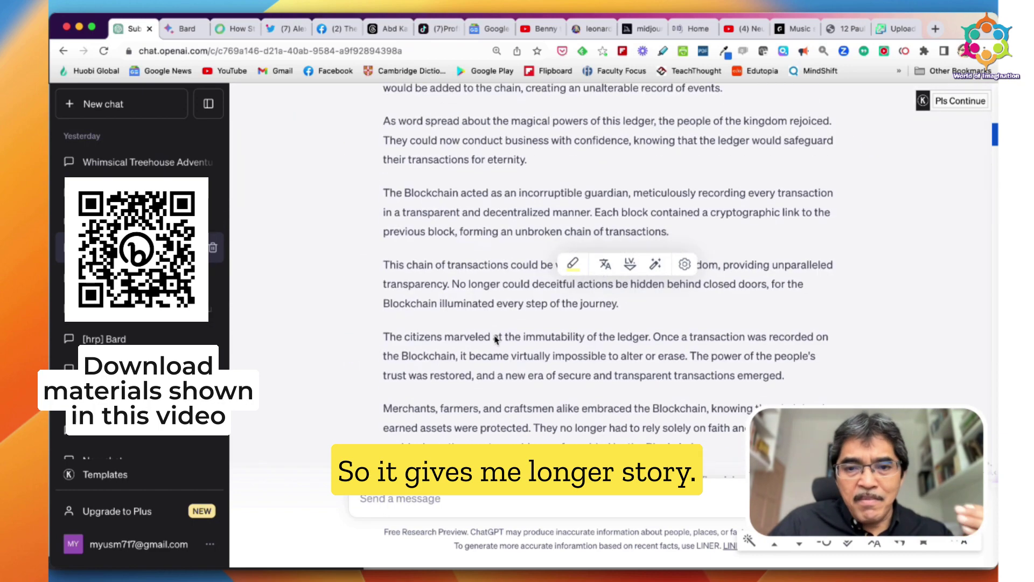
scroll(496, 338, "down", 5)
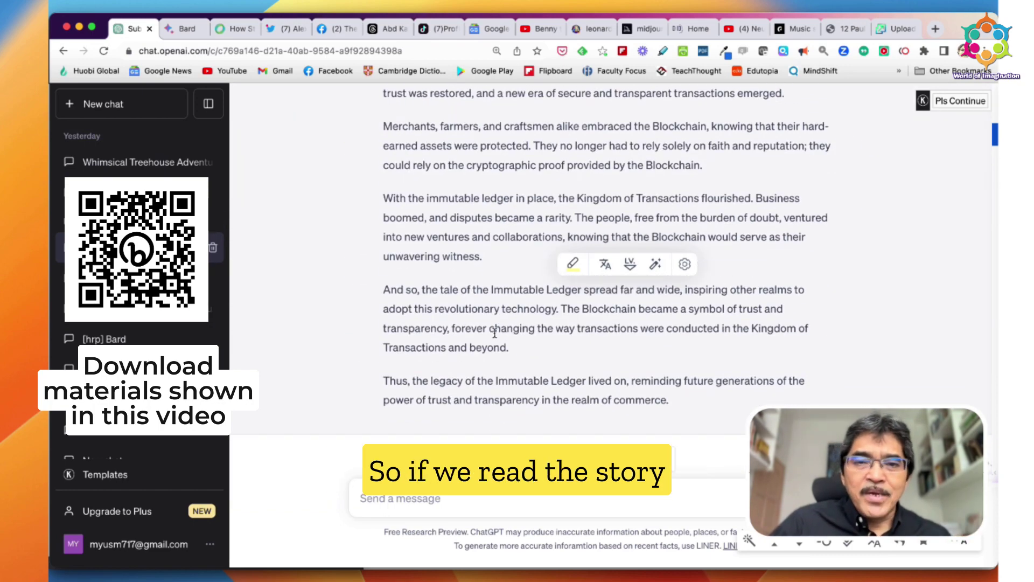
scroll(523, 319, "up", 15)
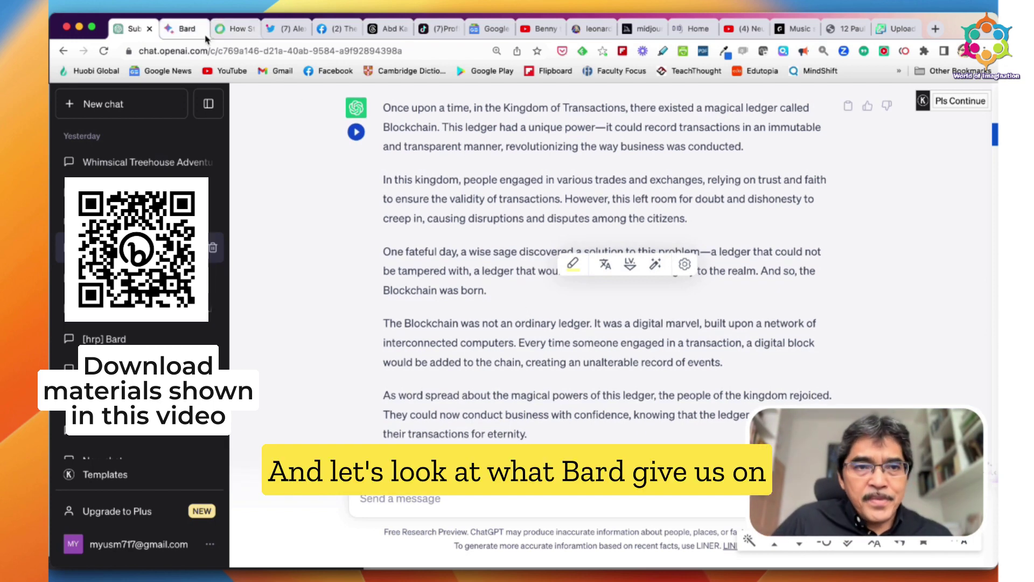
Switch to Bard and examine its answer to the same blockchain storytelling prompt, "The Tale of the Two Farmers"
left_click(186, 30)
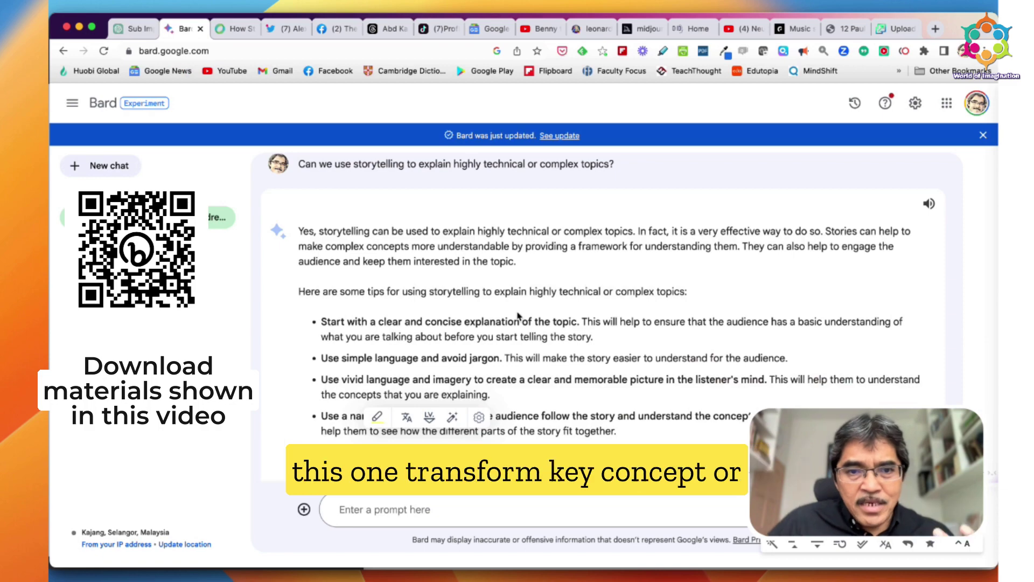
scroll(455, 311, "down", 20)
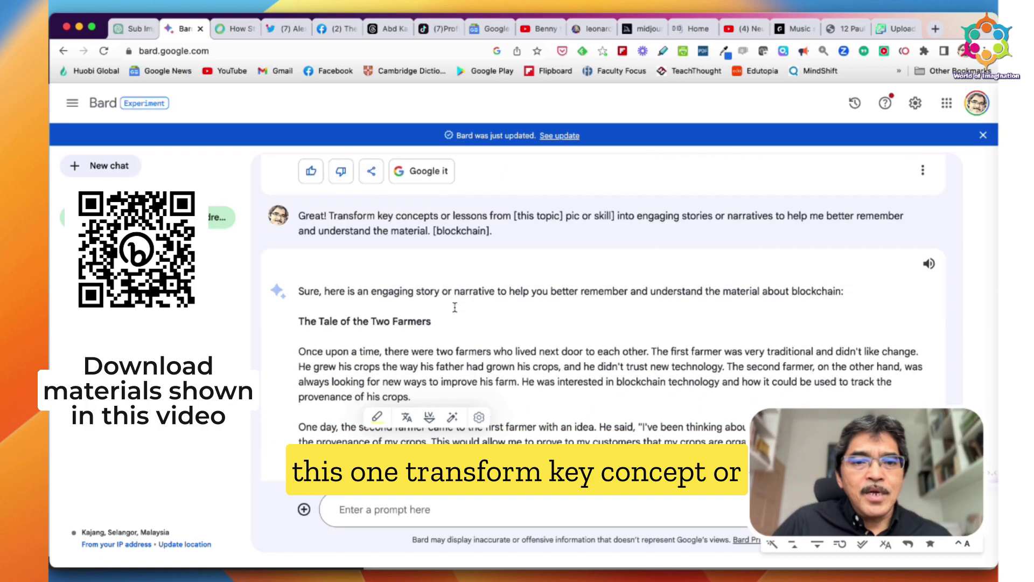
scroll(404, 232, "up", 5)
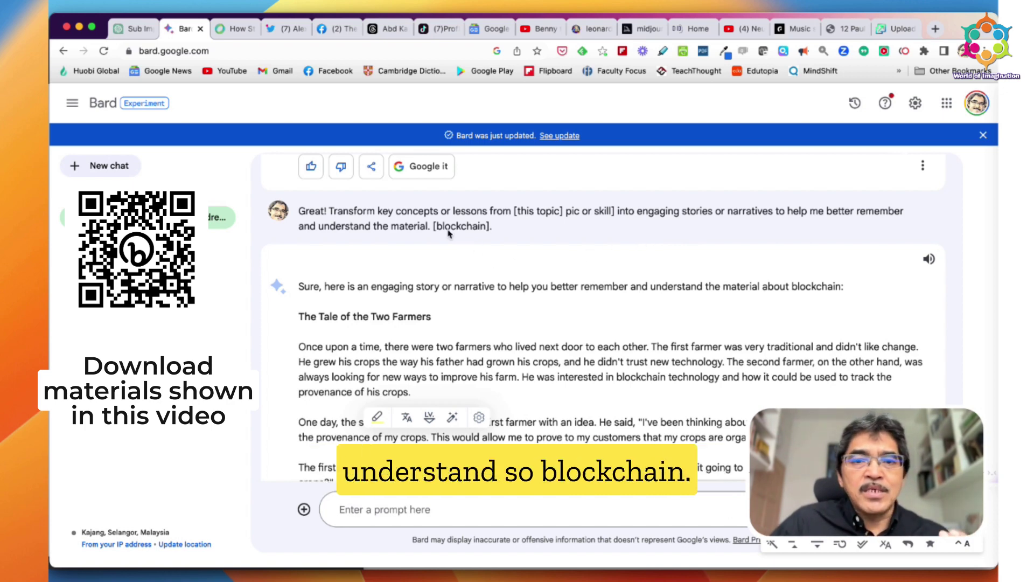
scroll(456, 253, "down", 2)
scroll(457, 253, "down", 3)
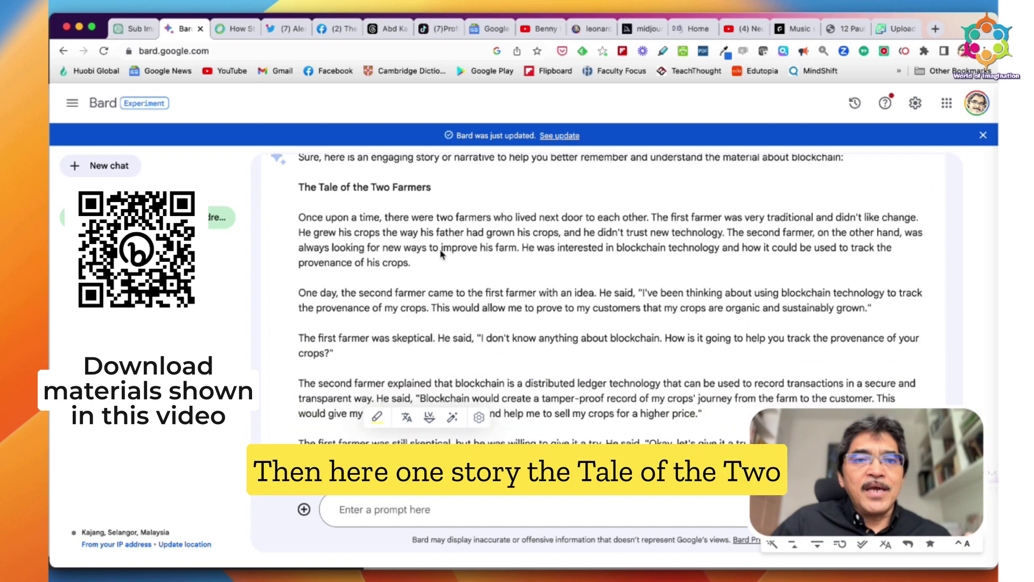
scroll(452, 216, "down", 5)
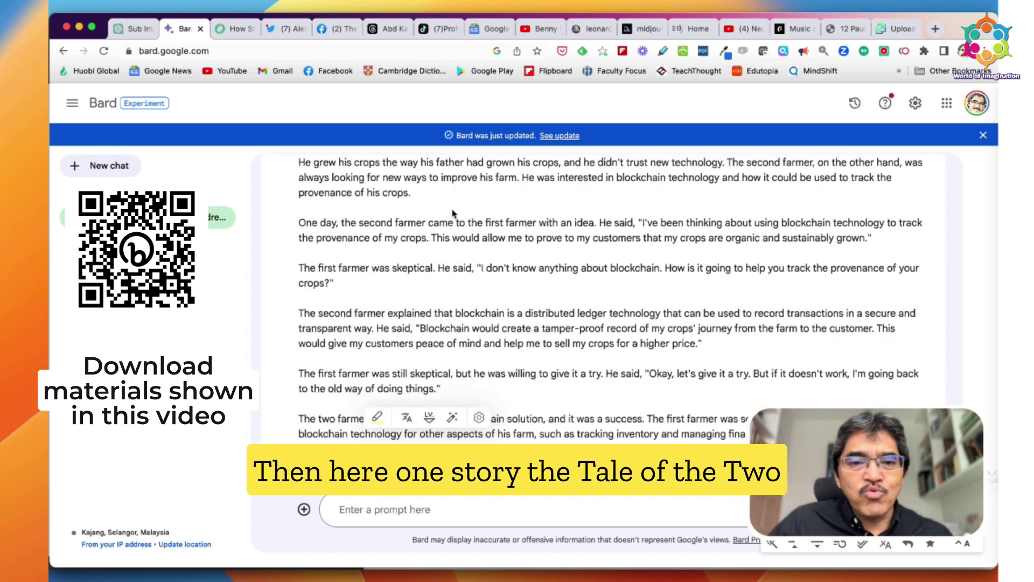
scroll(507, 249, "down", 4)
scroll(506, 247, "up", 5)
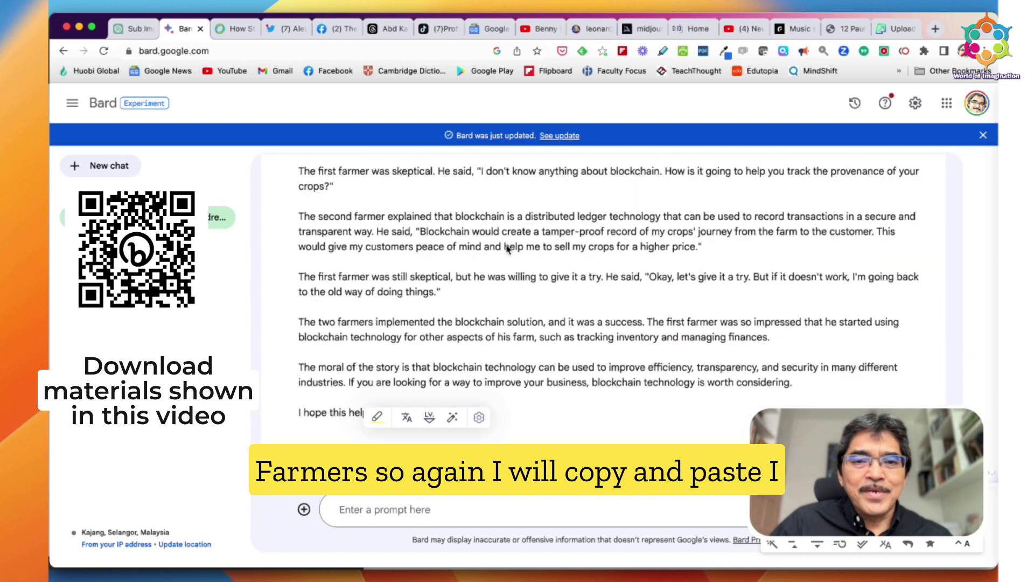
scroll(508, 251, "up", 2)
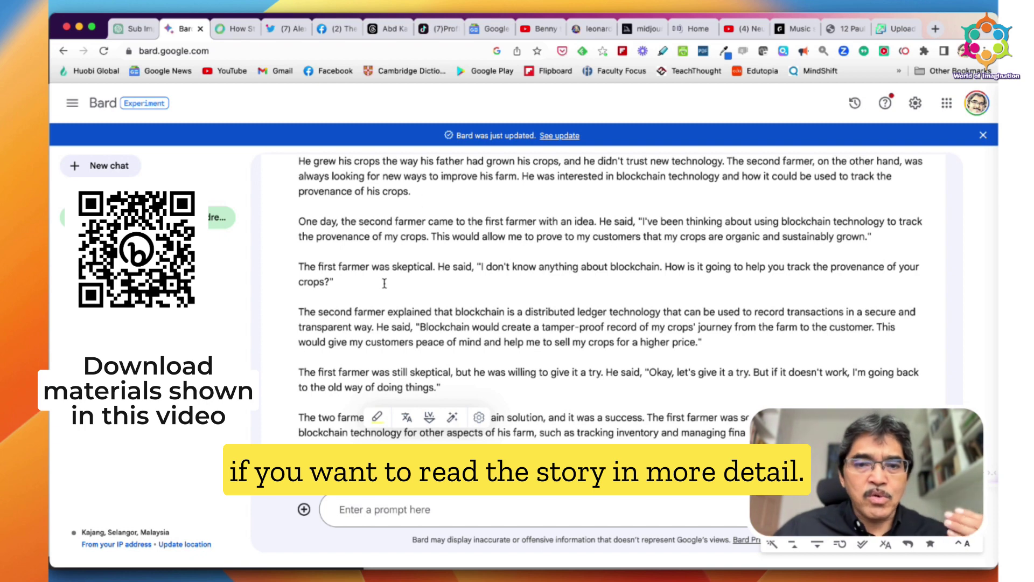
Skim Bard's answer to "Give me another story.", "The Tale of the Two Artists", and go back up to Bard's storytelling tips
scroll(413, 300, "down", 10)
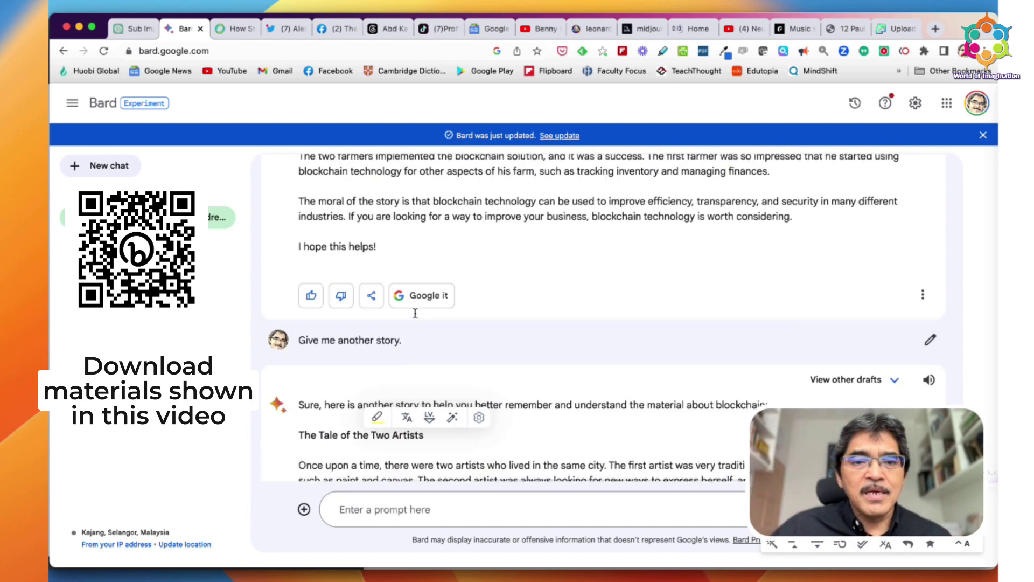
scroll(415, 317, "down", 2)
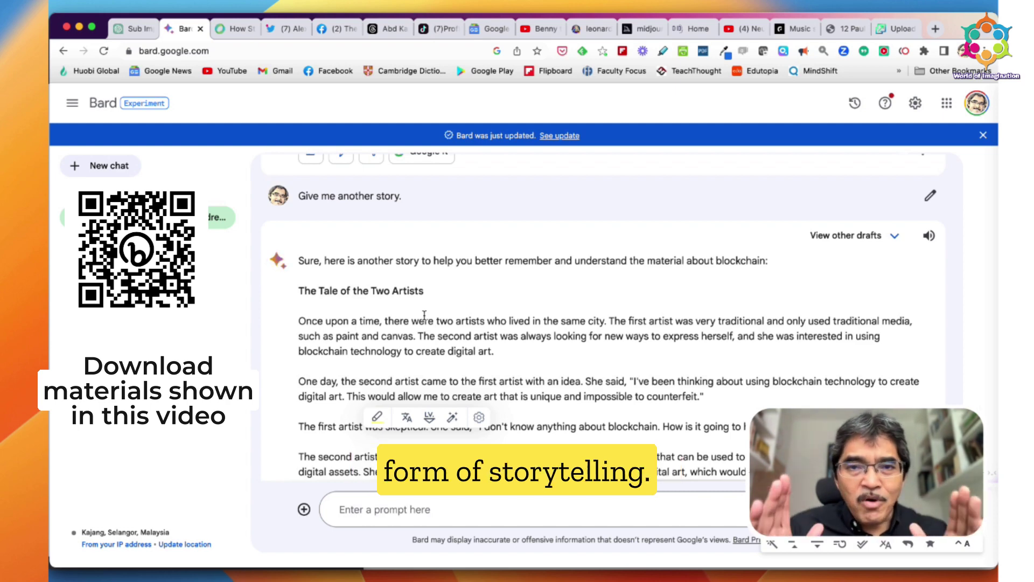
scroll(382, 293, "down", 1)
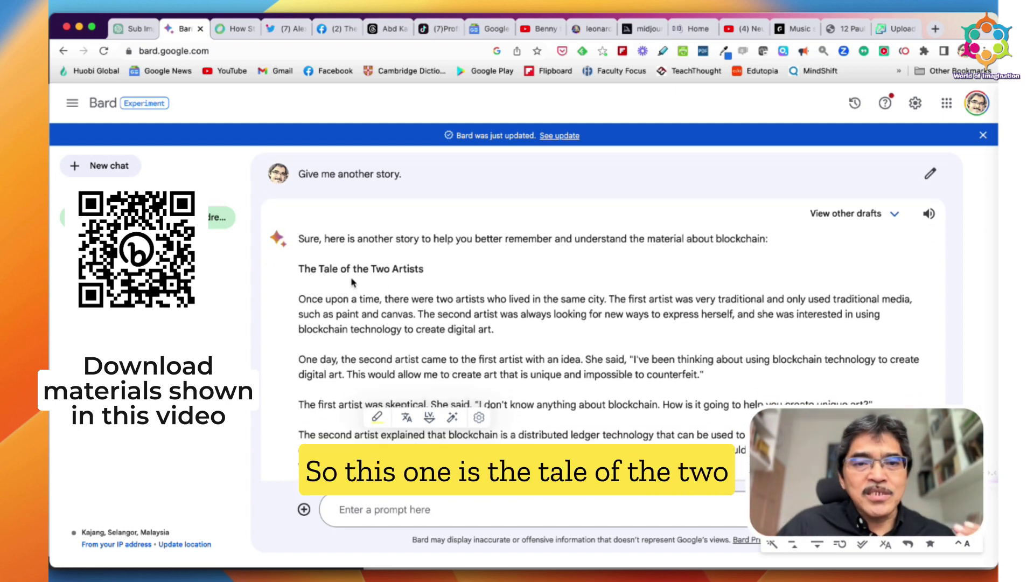
scroll(429, 284, "down", 5)
scroll(428, 284, "down", 4)
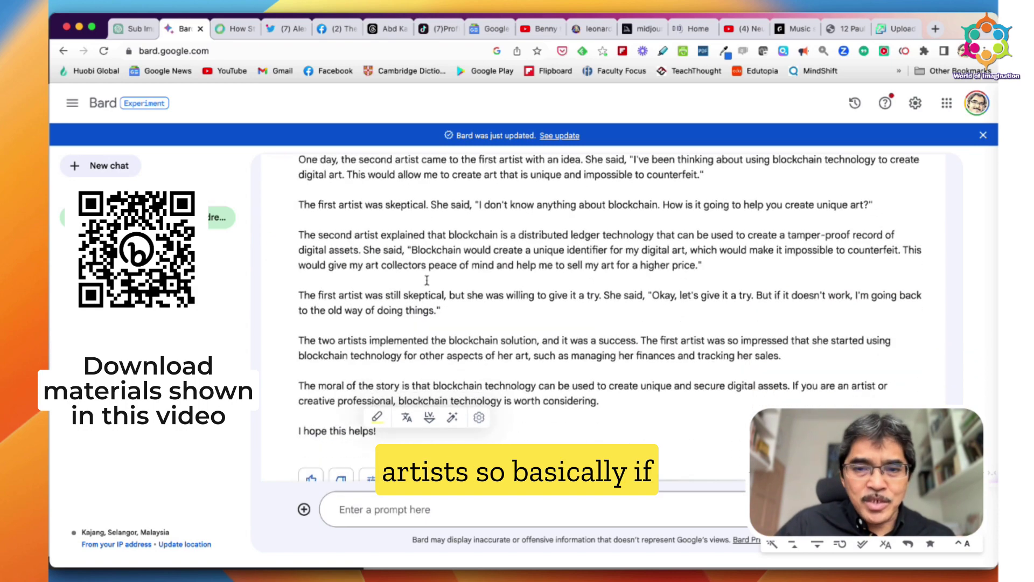
scroll(462, 285, "up", 7)
scroll(462, 285, "up", 10)
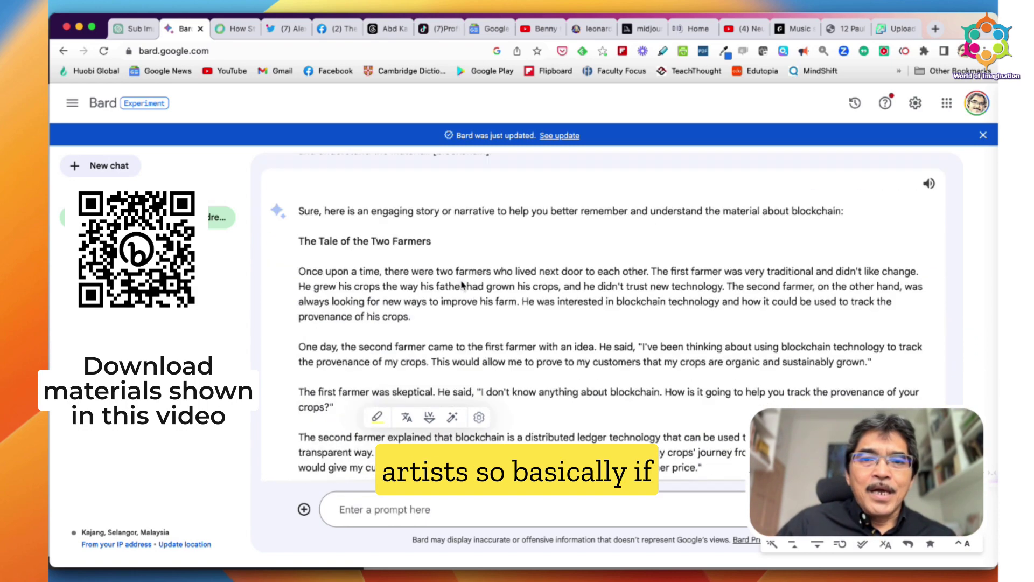
scroll(461, 282, "up", 10)
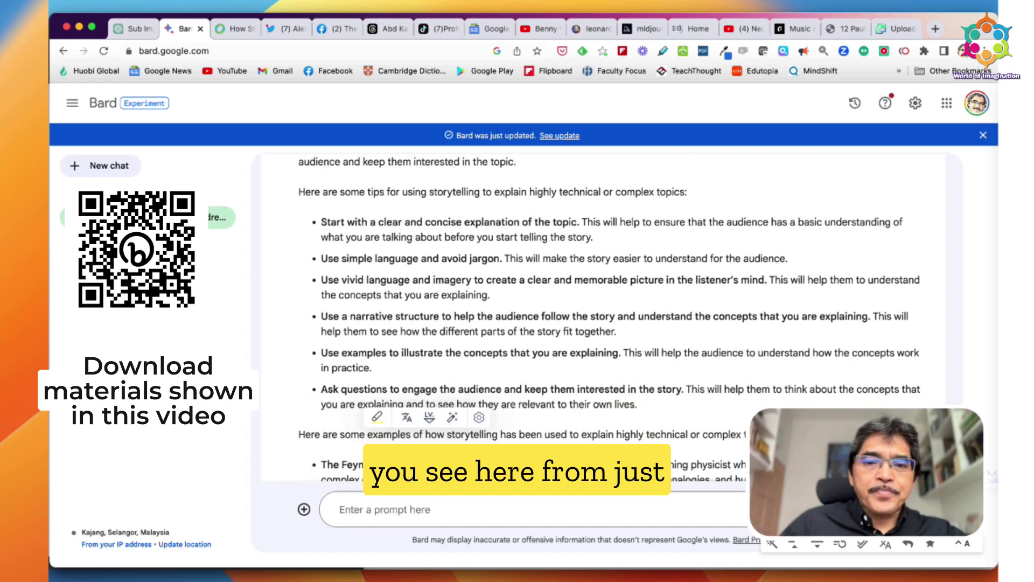
key("super+Tab")
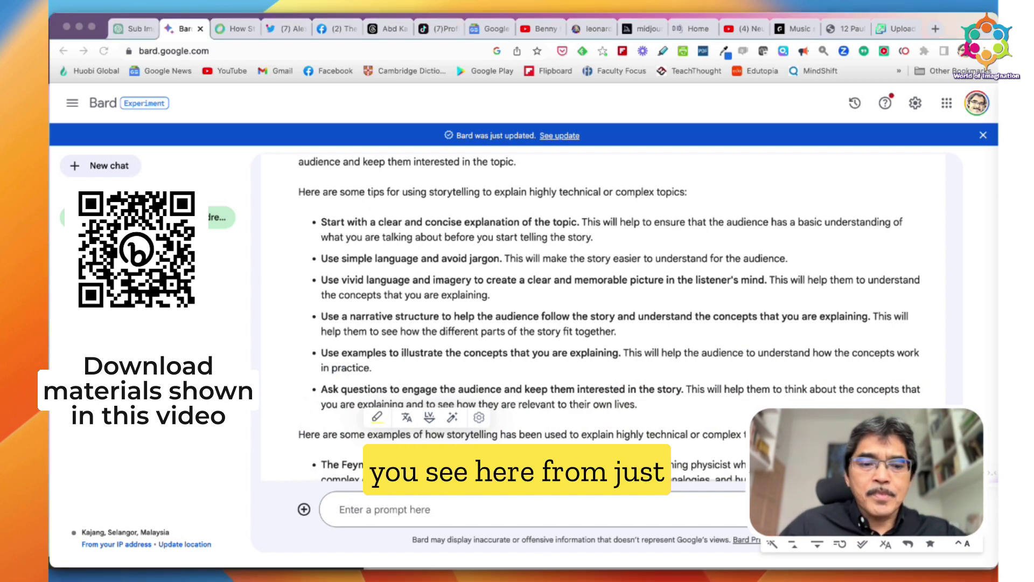